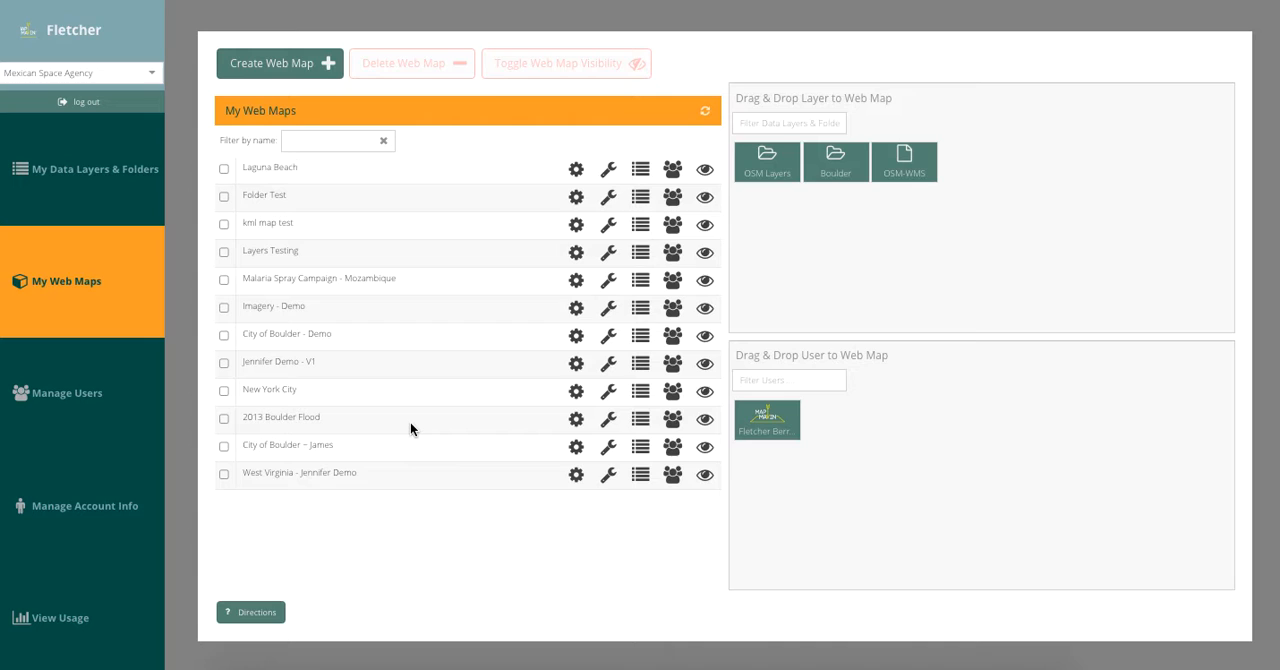
In the 2013 Boulder Flood web map's layer settings, use the 2013 Boulder Flood Extent layer for the initial map extent and save.
left_click(639, 420)
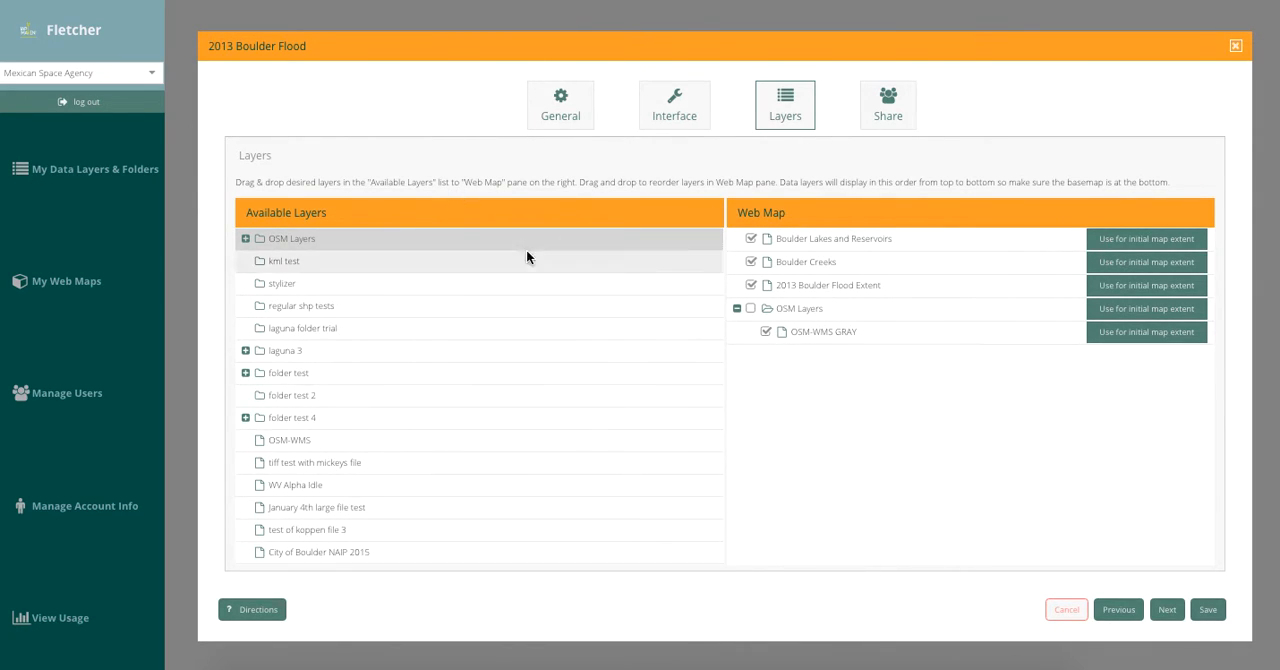
left_click(246, 418)
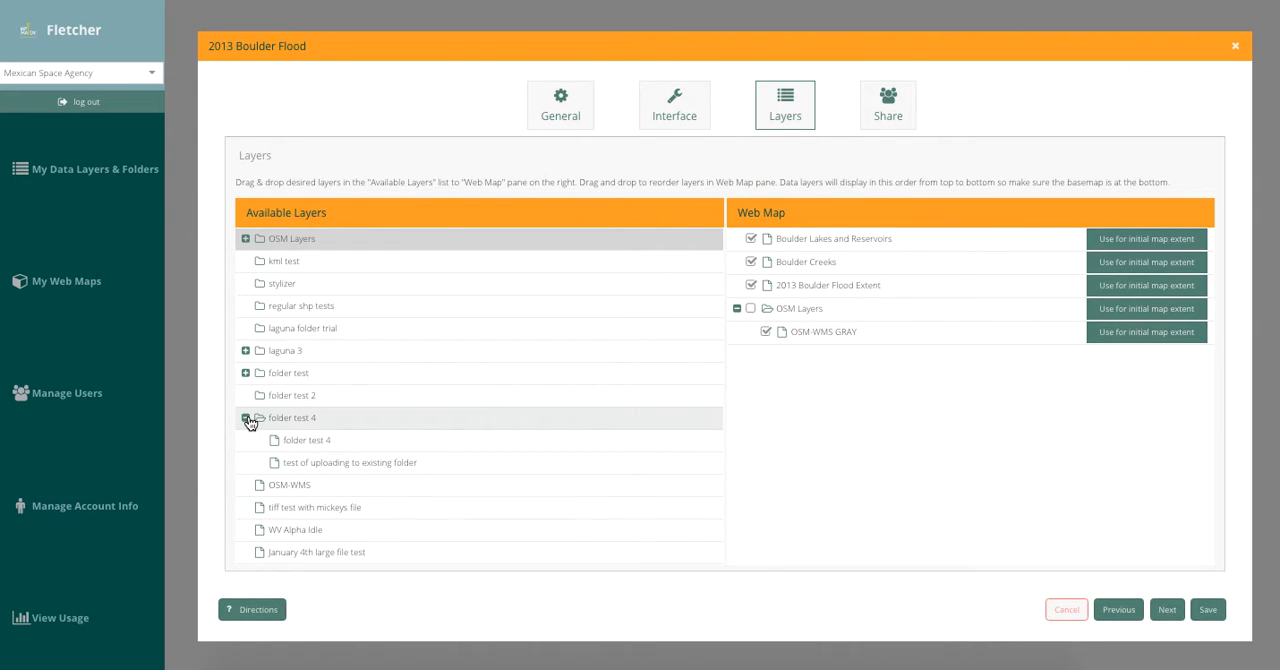
left_click(246, 418)
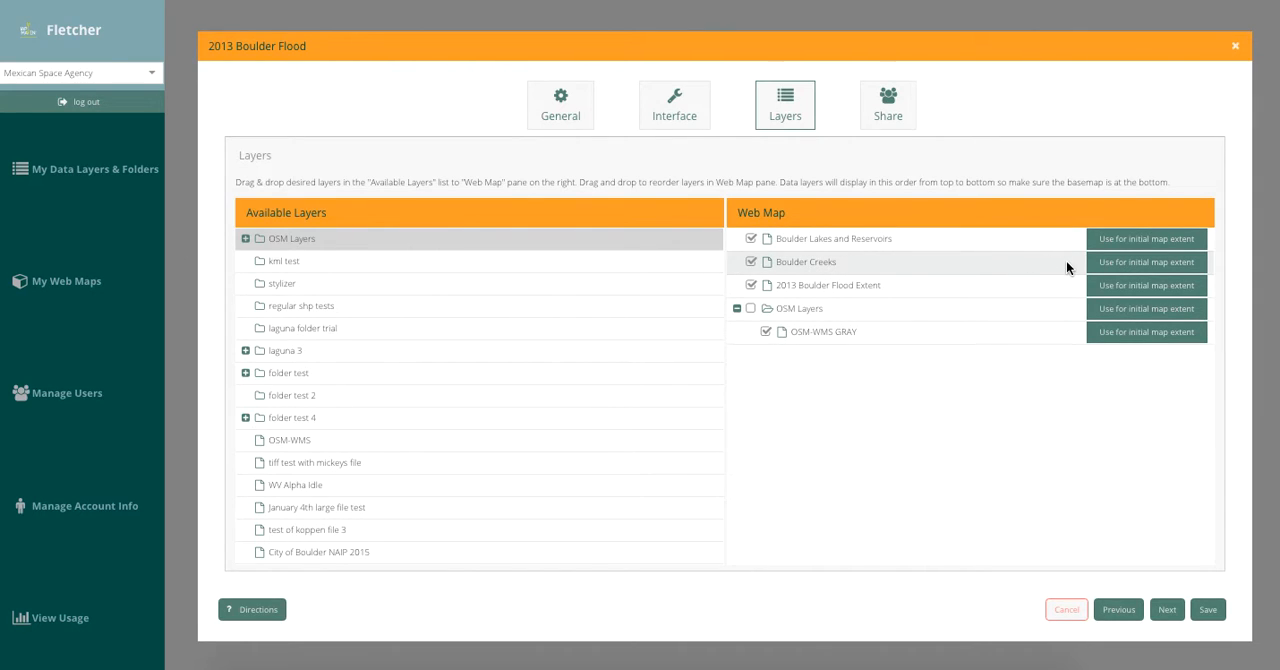
left_click(1118, 292)
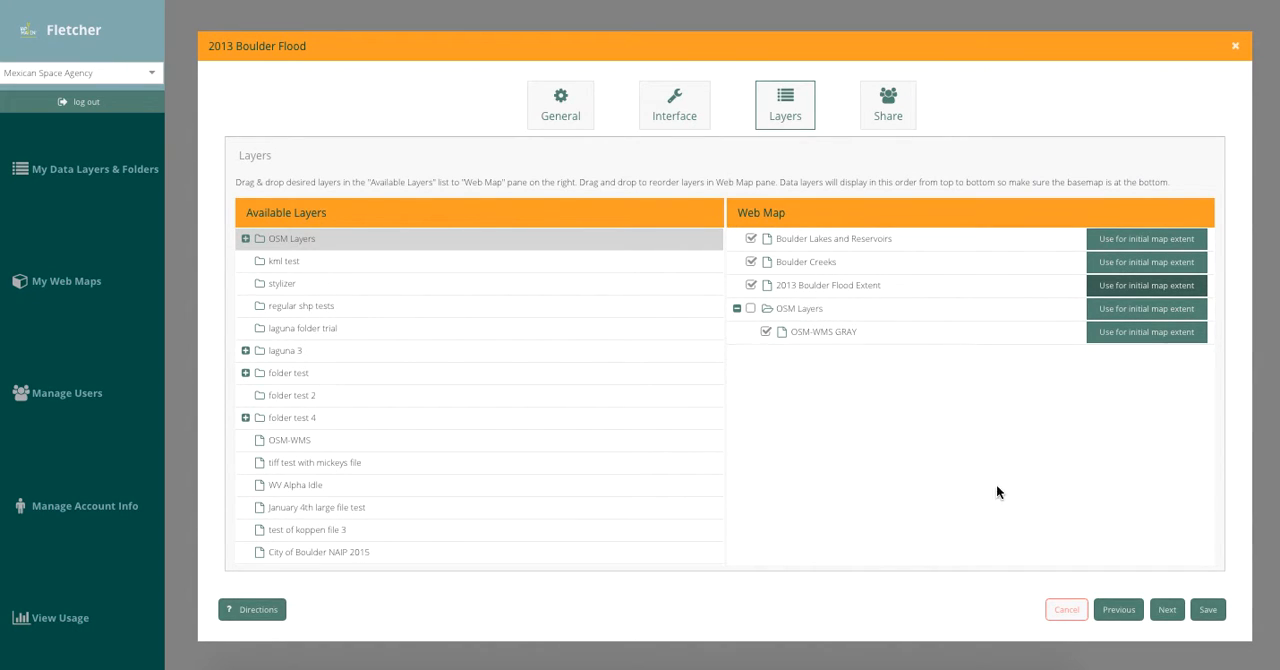
left_click(1209, 612)
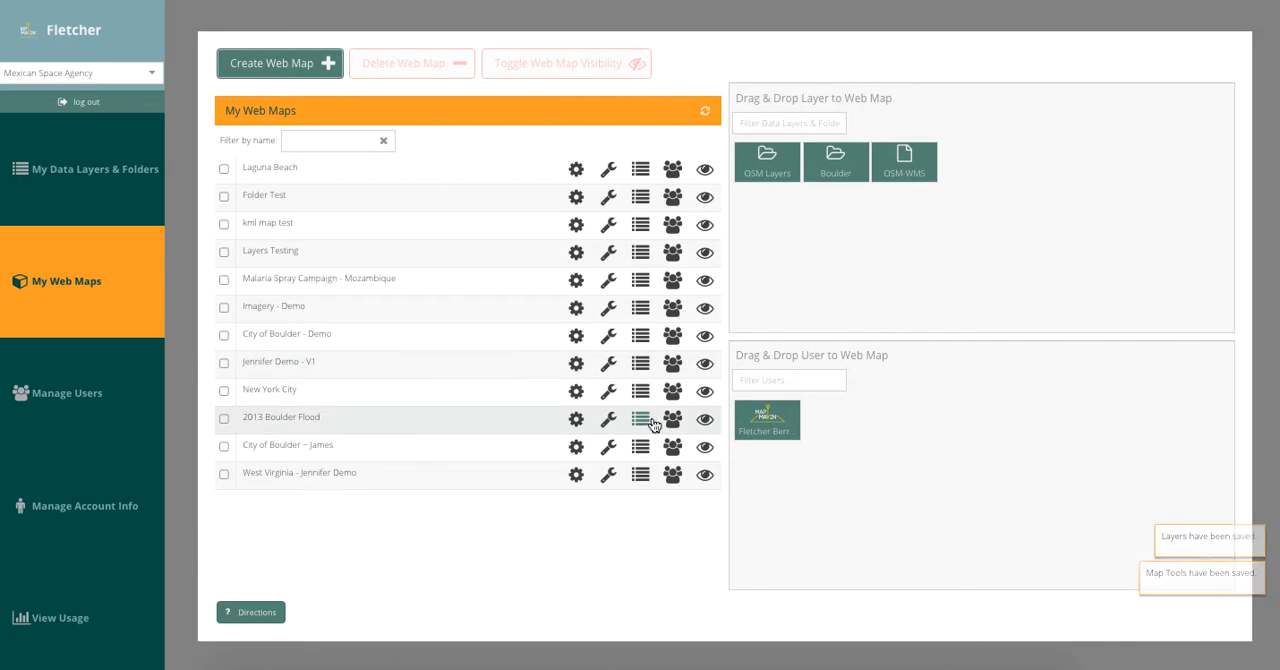
View the 2013 Boulder Flood web map and examine the flood extent and creeks around central Boulder.
left_click(704, 420)
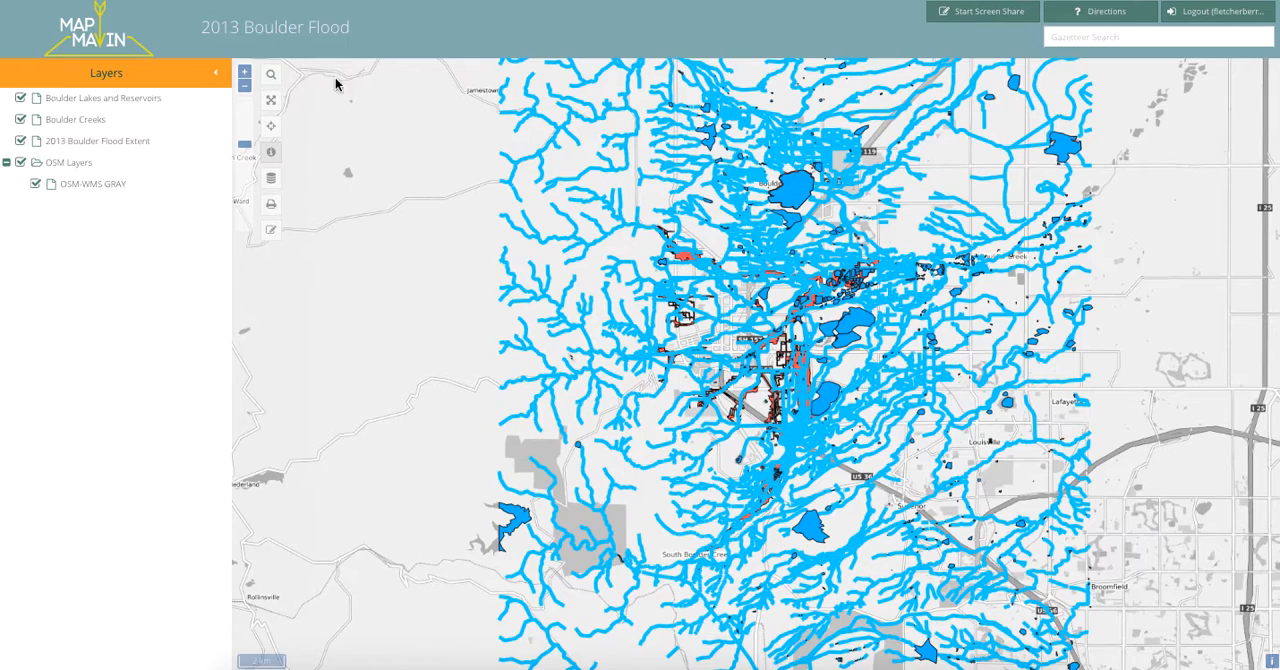
left_click(247, 75)
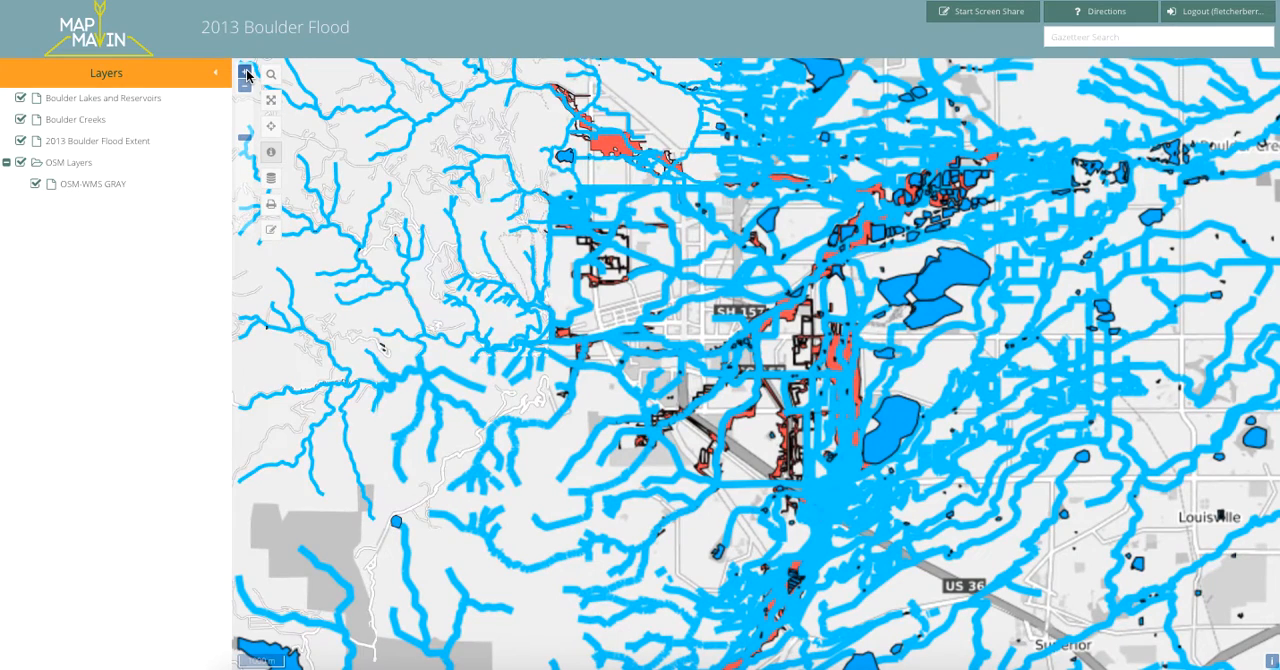
left_click(247, 75)
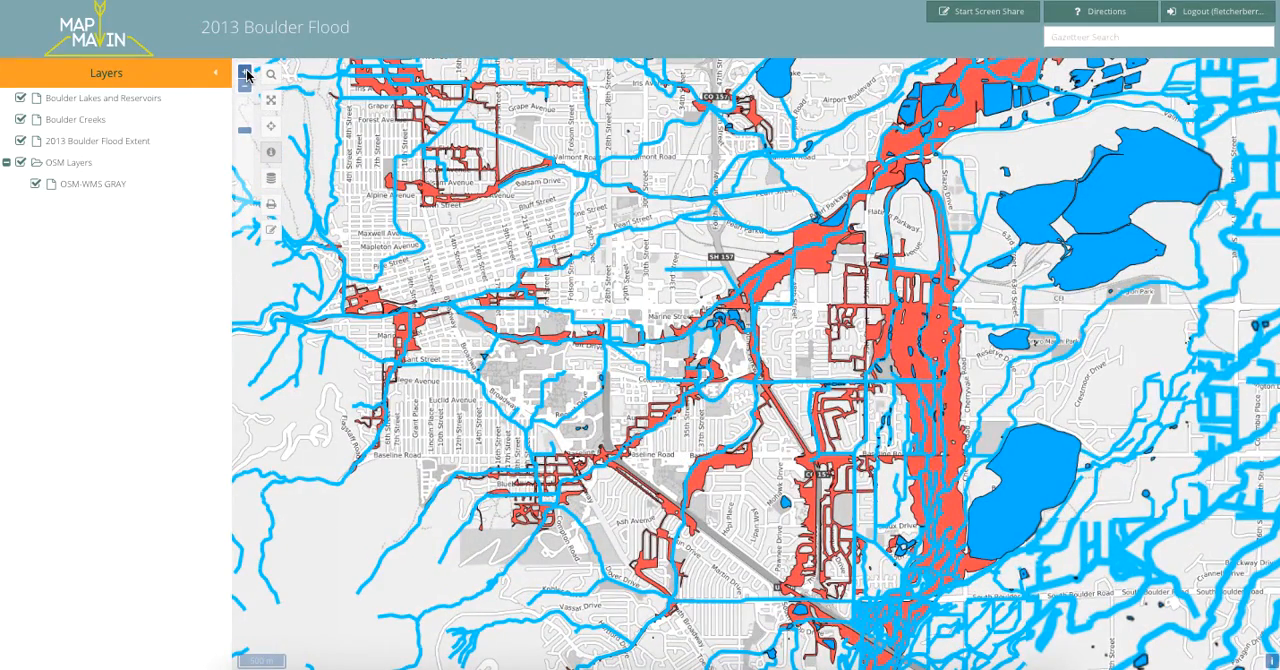
left_click_drag(752, 171, 688, 222)
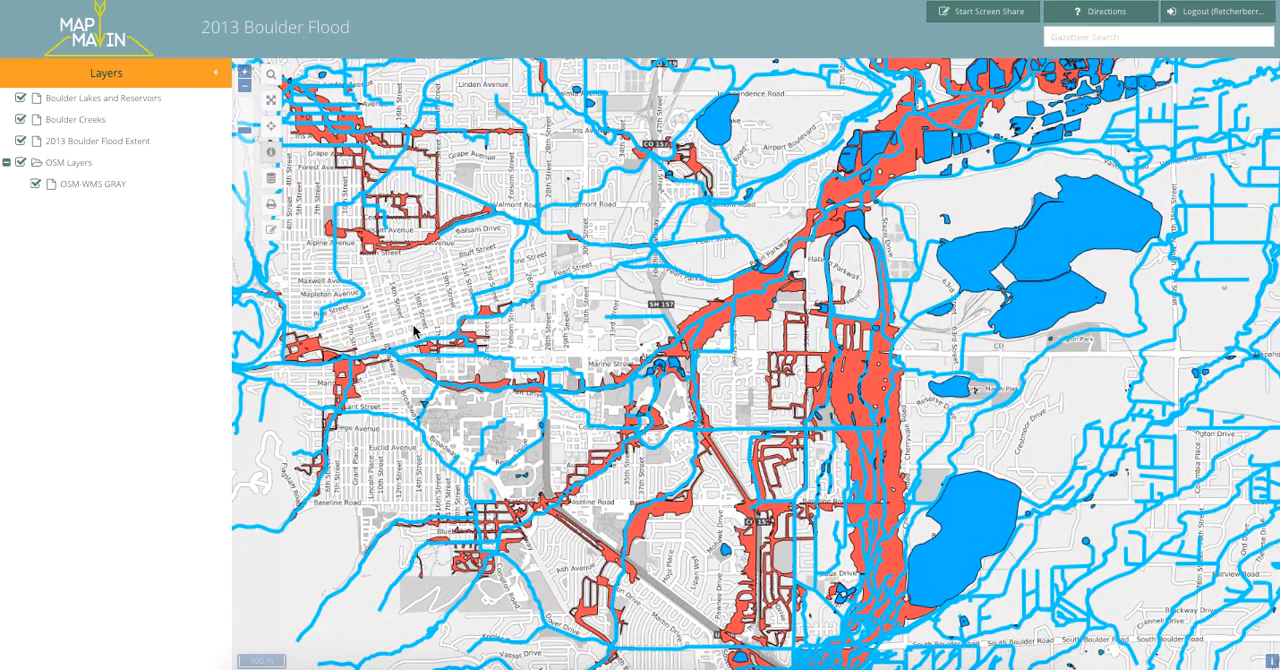
left_click_drag(413, 333, 592, 292)
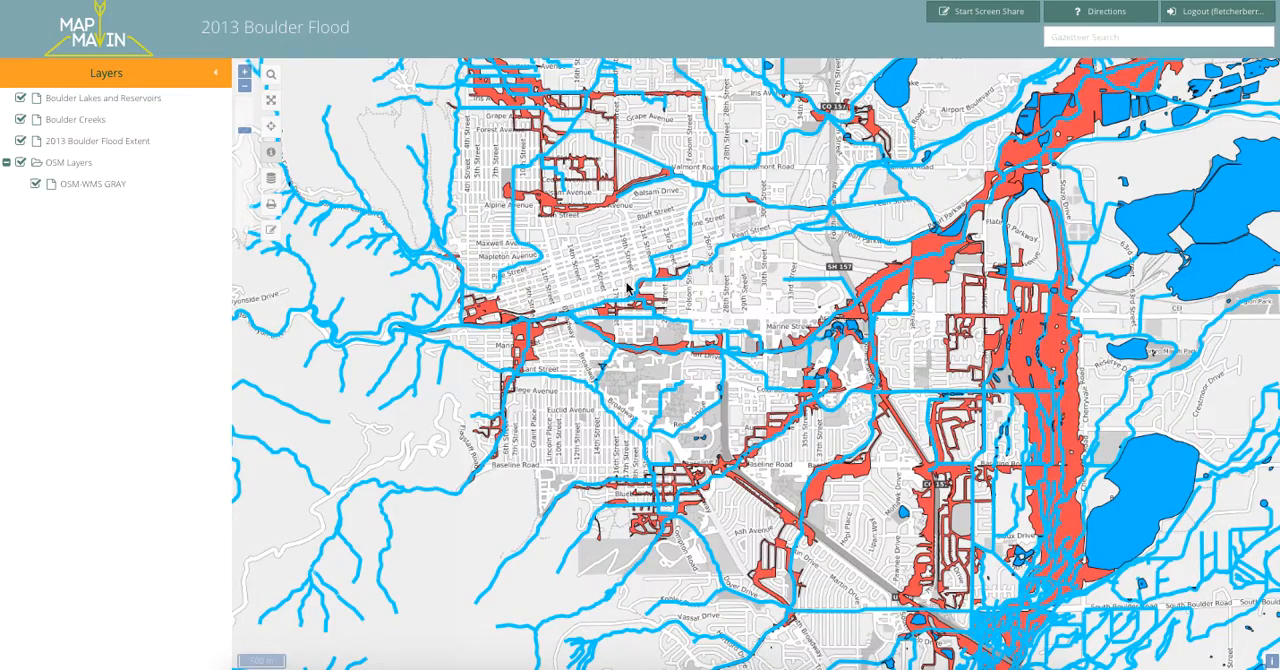
scroll(752, 296, "down", 1)
scroll(752, 296, "down", 3)
scroll(752, 296, "up", 3)
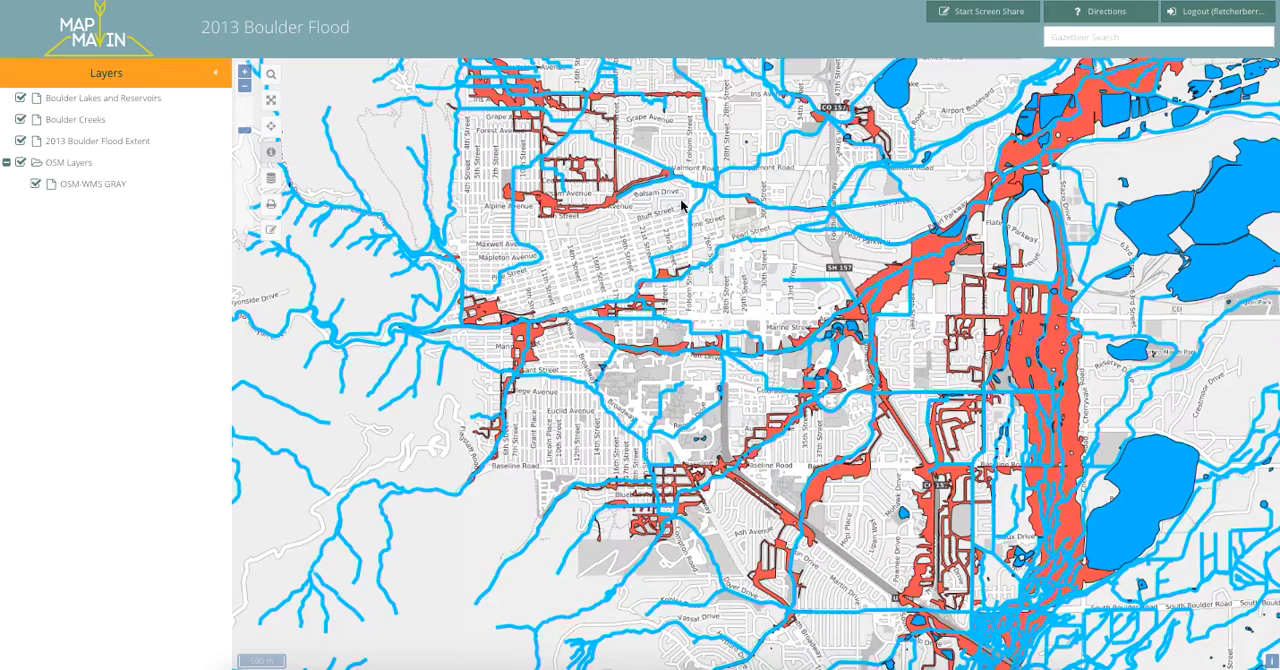
Examine the flooded creek corridors at street level around Valmont Road, Foothills Parkway and Independence Road.
left_click_drag(929, 191, 894, 366)
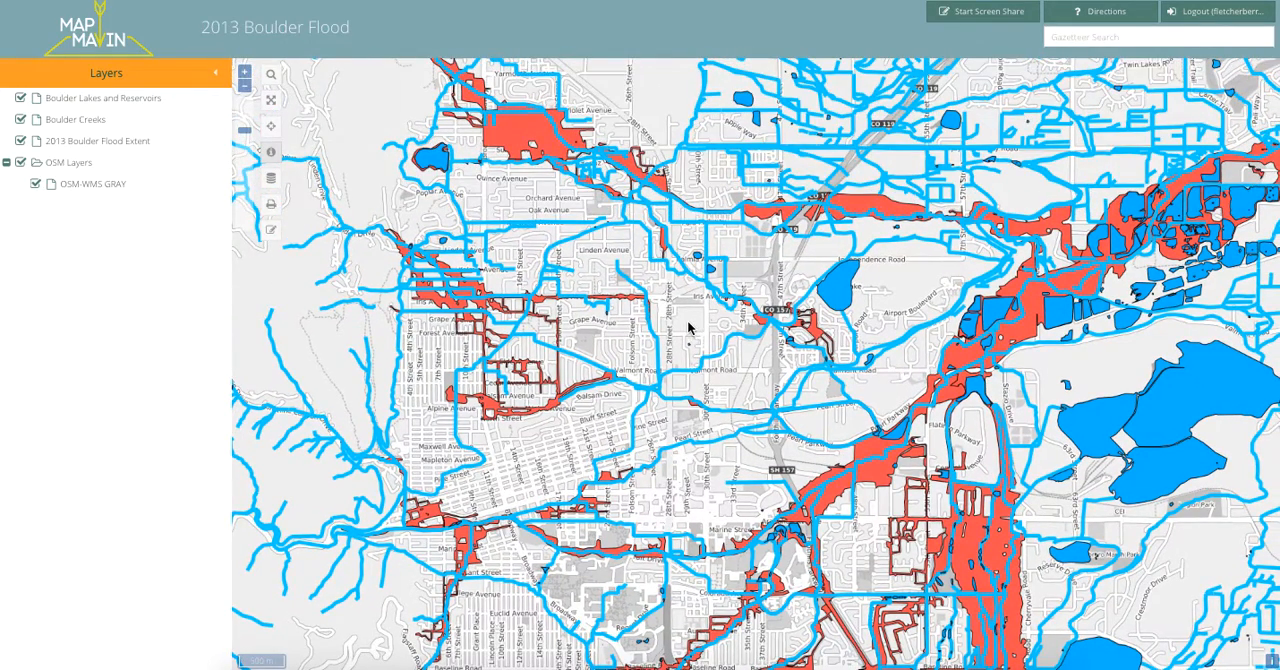
scroll(688, 328, "up", 4)
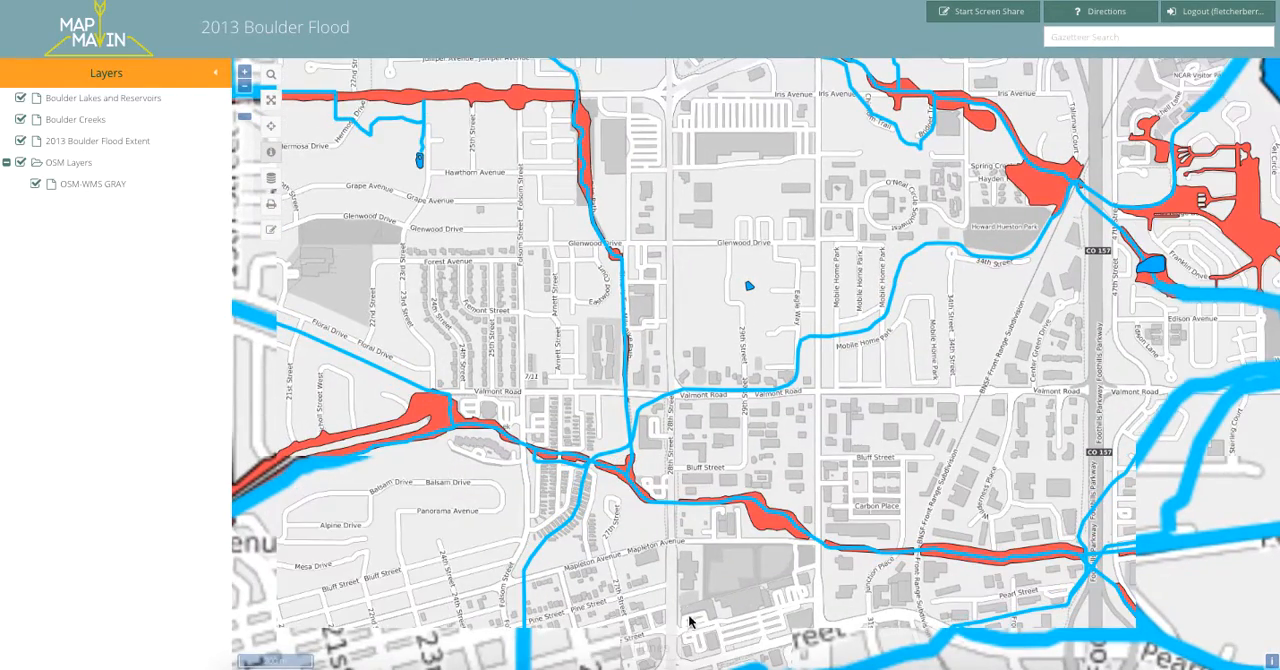
left_click_drag(620, 566, 754, 532)
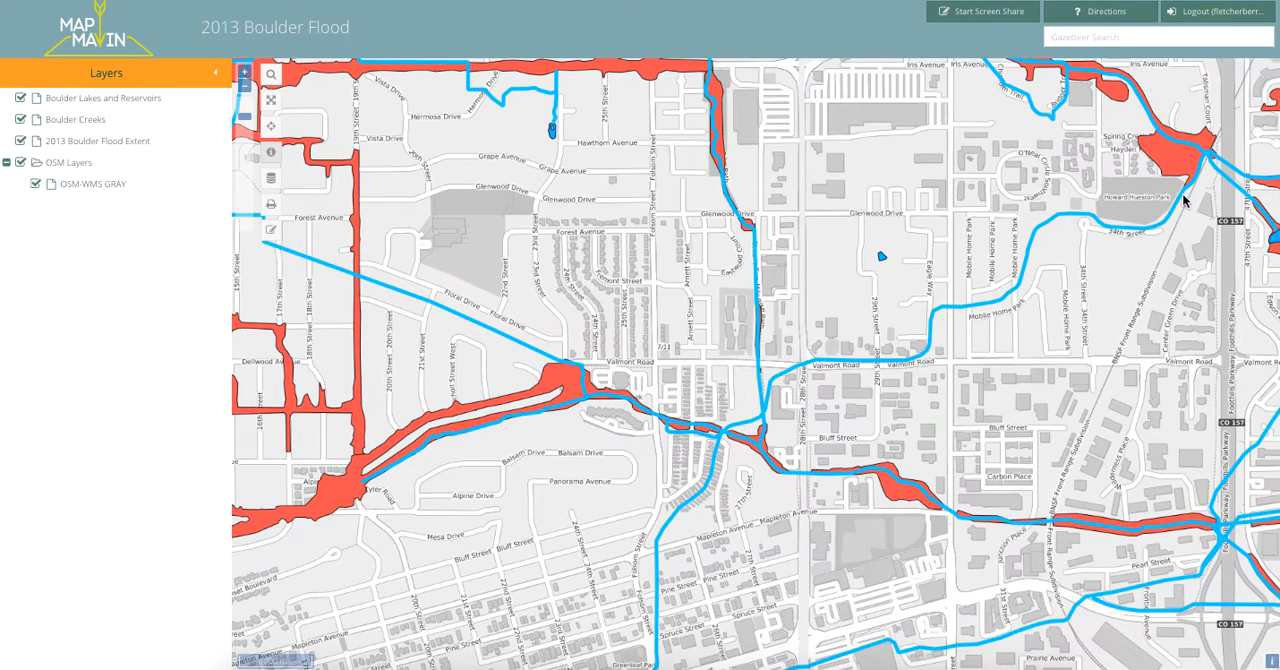
left_click_drag(1066, 370, 880, 344)
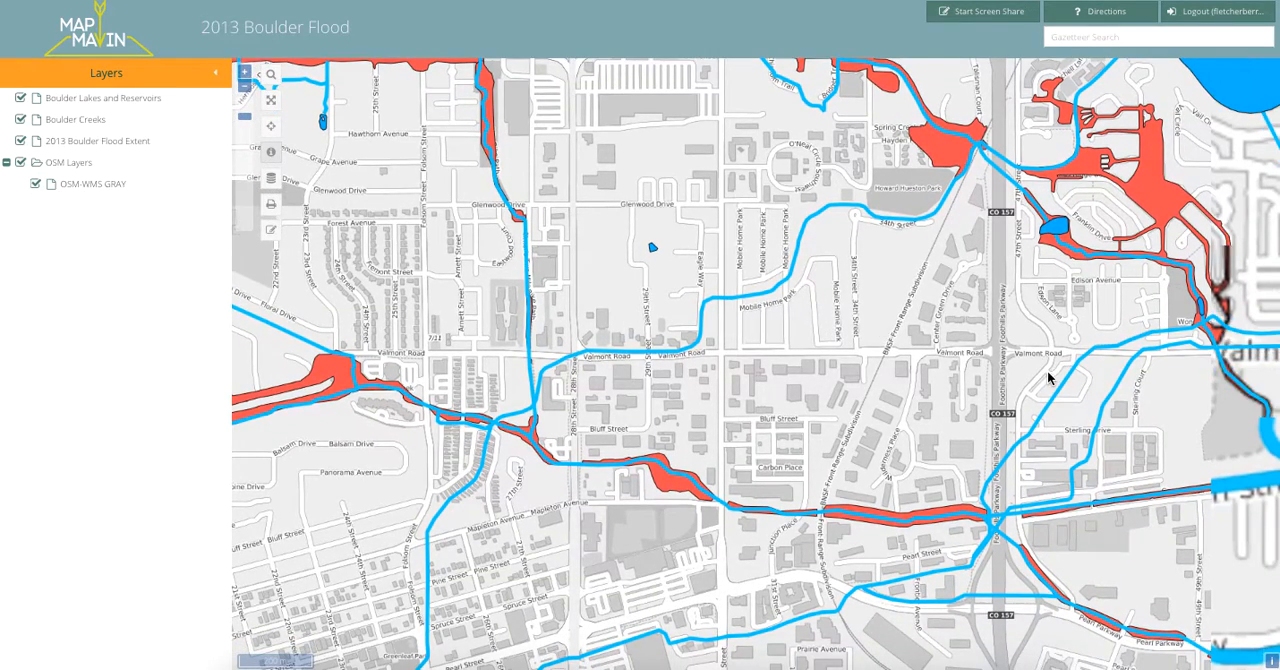
left_click_drag(1049, 366, 872, 289)
left_click_drag(871, 414, 874, 418)
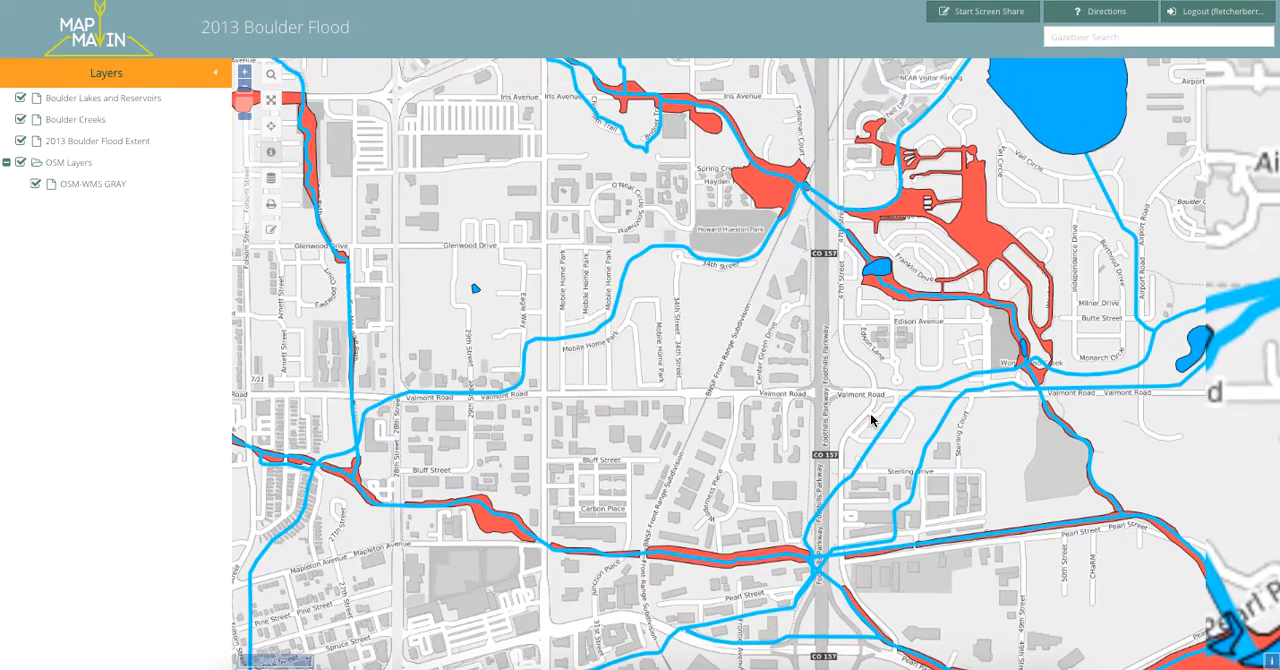
left_click_drag(1107, 258, 1022, 426)
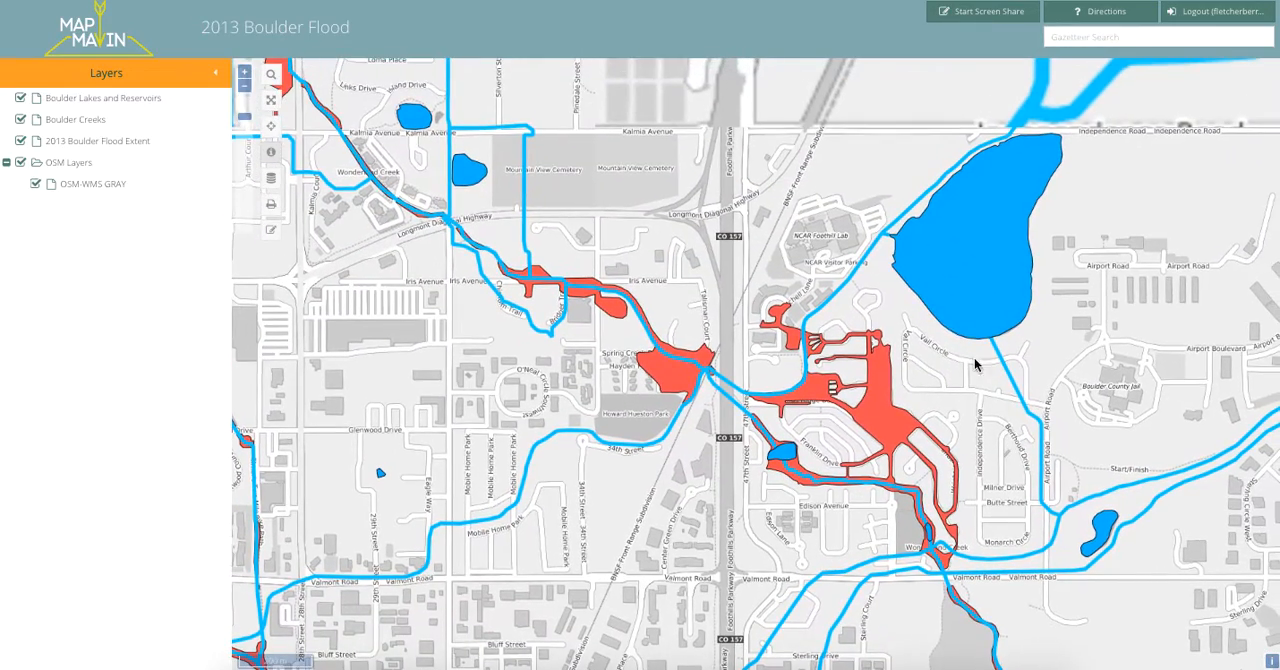
scroll(1031, 300, "down", 2)
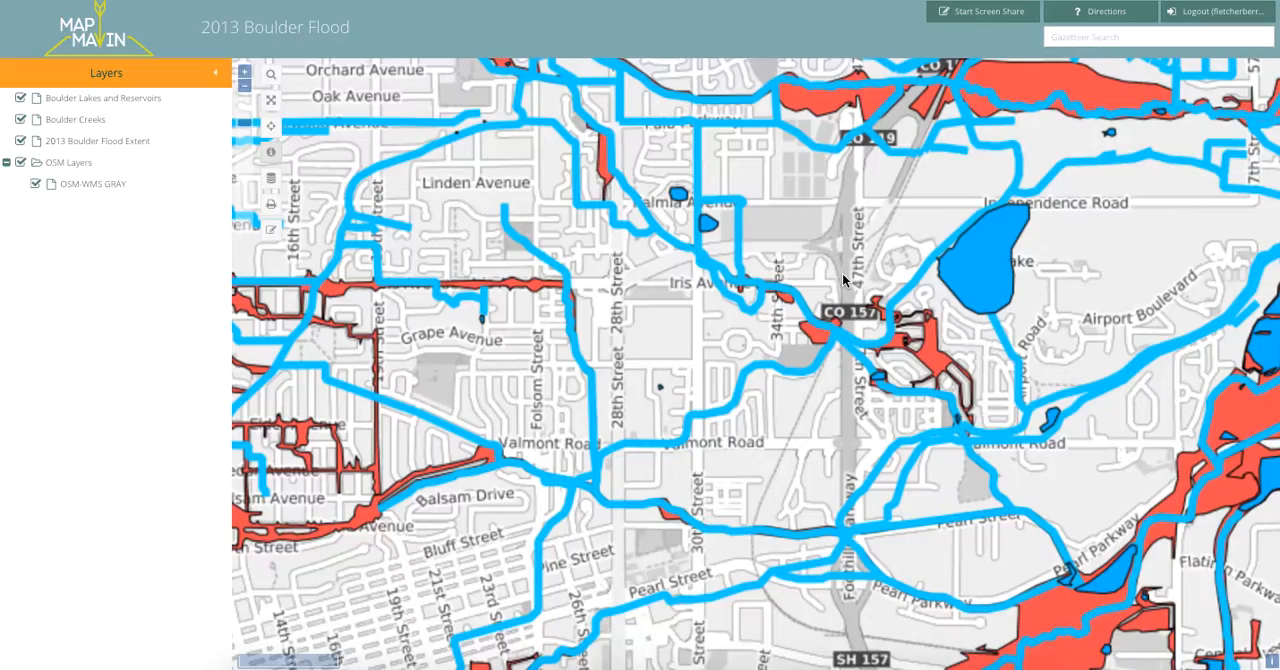
Toggle the visibility of the Boulder Lakes and Reservoirs layer off and back on.
left_click(20, 100)
left_click(20, 100)
left_click(20, 100)
left_click(20, 100)
left_click(20, 100)
left_click(20, 100)
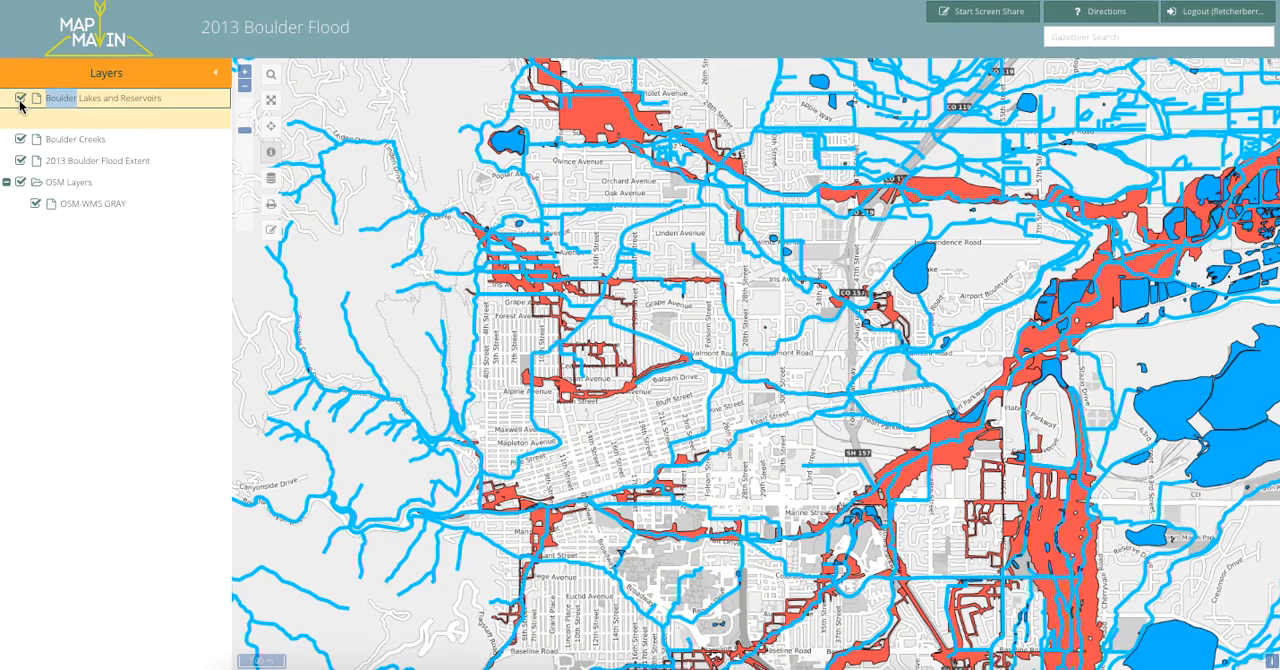
left_click(20, 100)
left_click(20, 100)
left_click(20, 100)
left_click(20, 100)
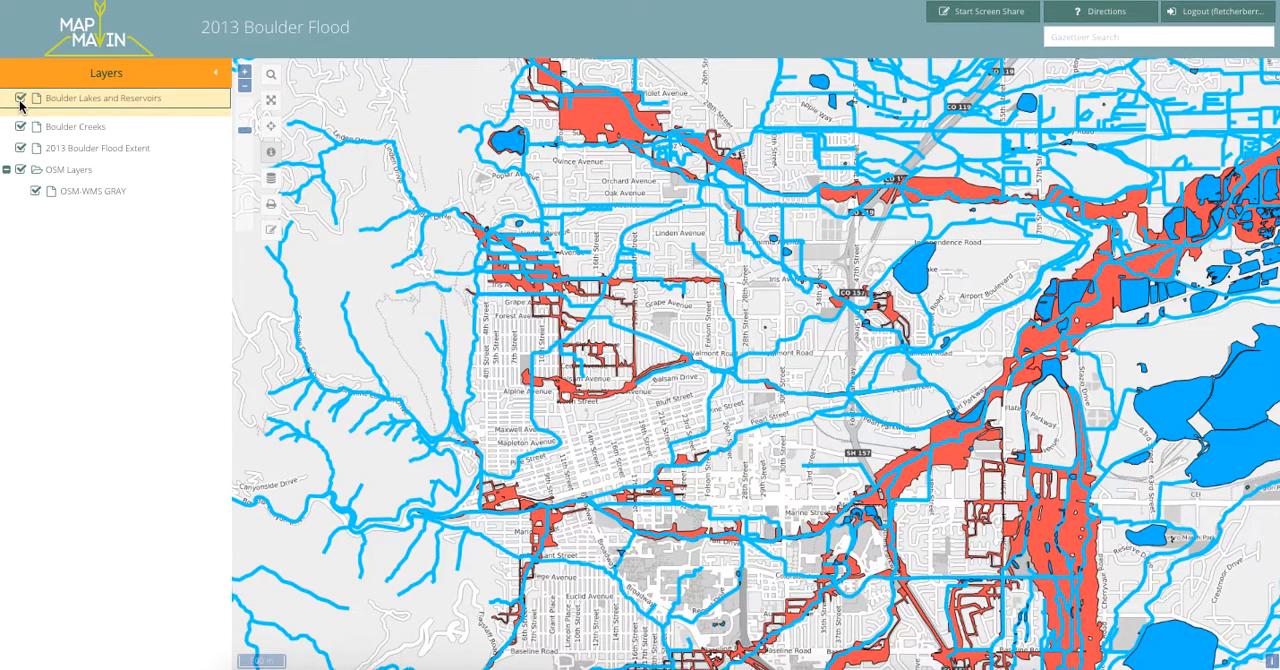
Examine the flood extent from central Boulder eastward to the reservoirs near Valmont Road and 63rd Street.
left_click_drag(720, 349, 648, 241)
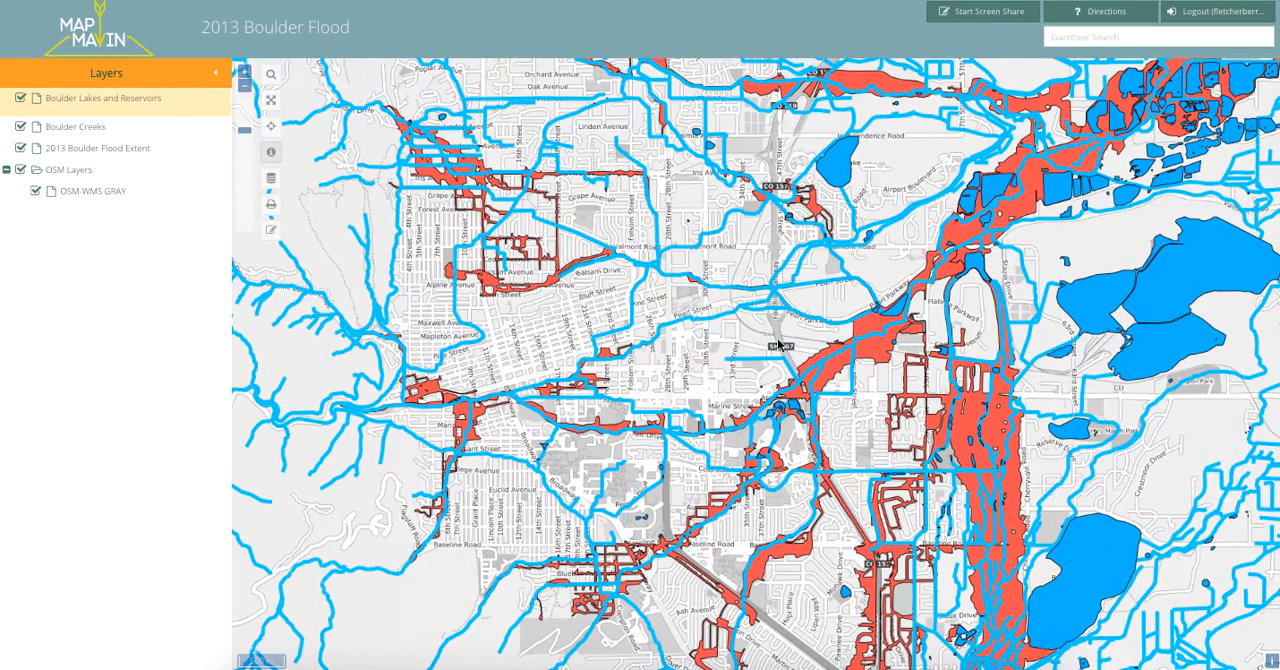
scroll(771, 320, "down", 1)
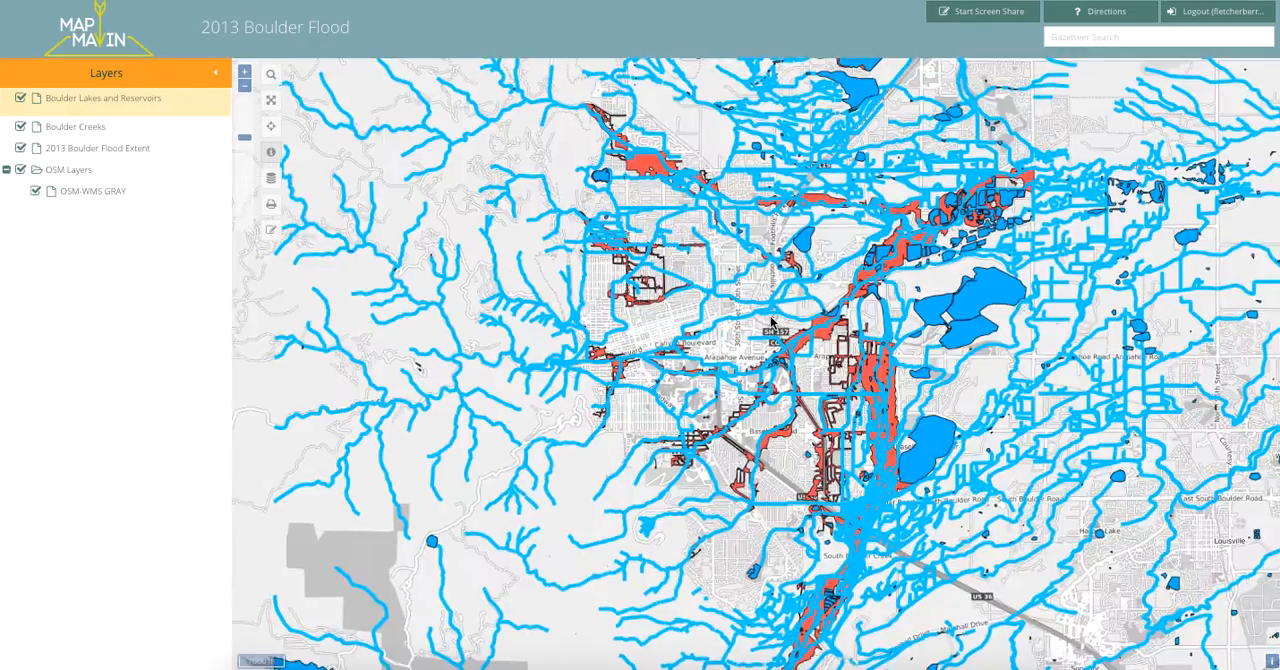
scroll(771, 320, "up", 2)
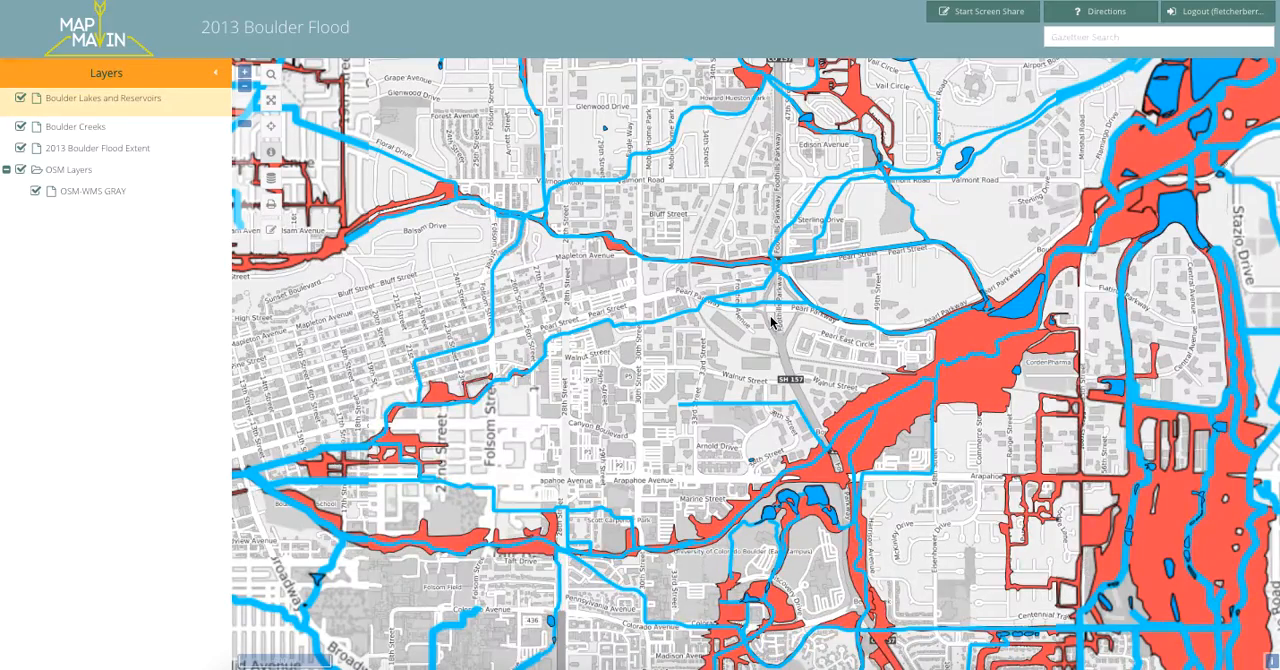
scroll(771, 320, "down", 2)
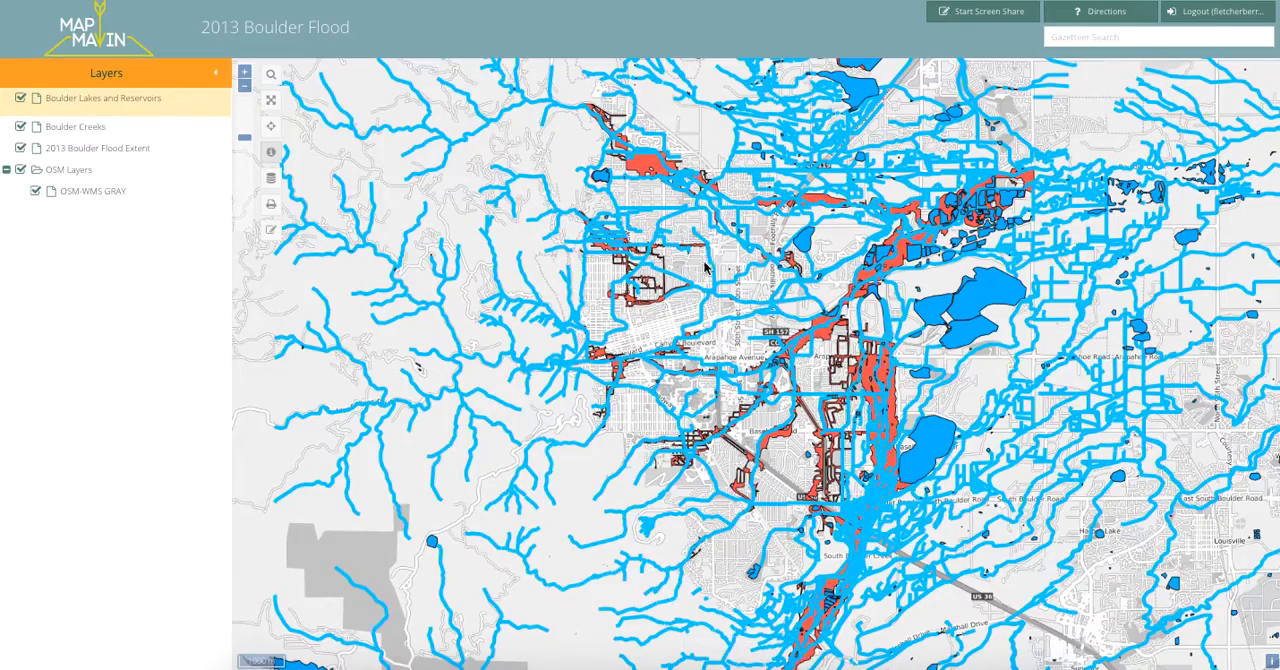
scroll(705, 265, "up", 2)
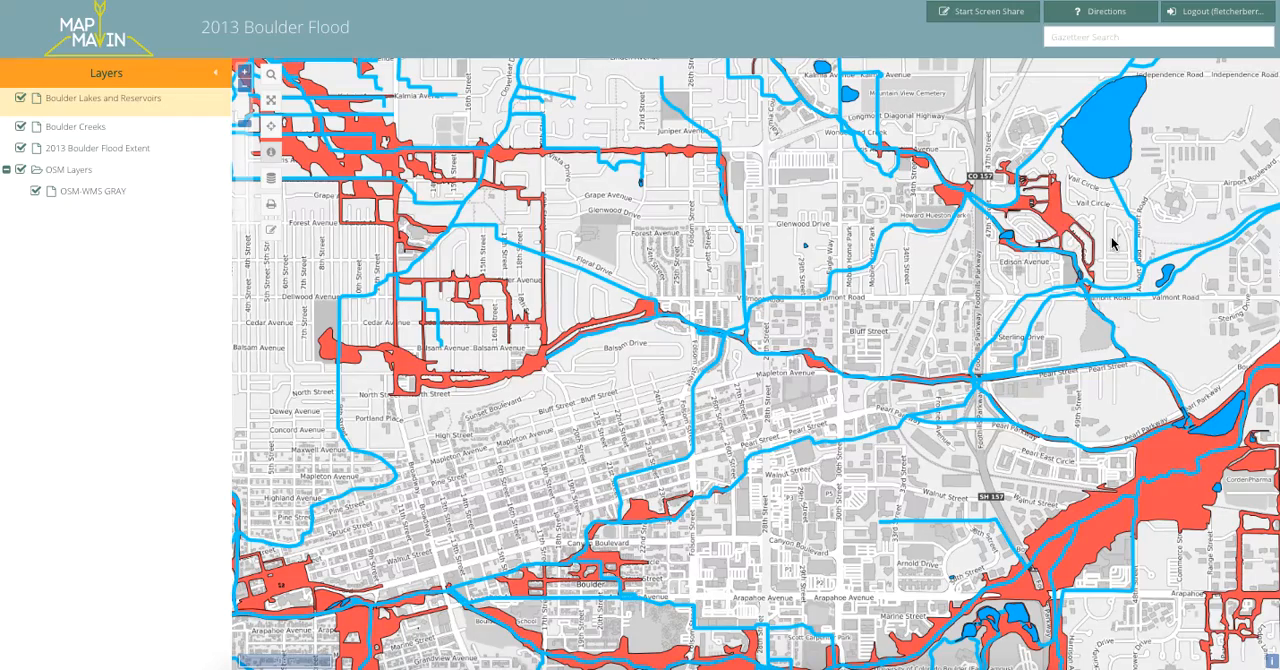
left_click_drag(1080, 252, 834, 324)
left_click_drag(1214, 364, 942, 400)
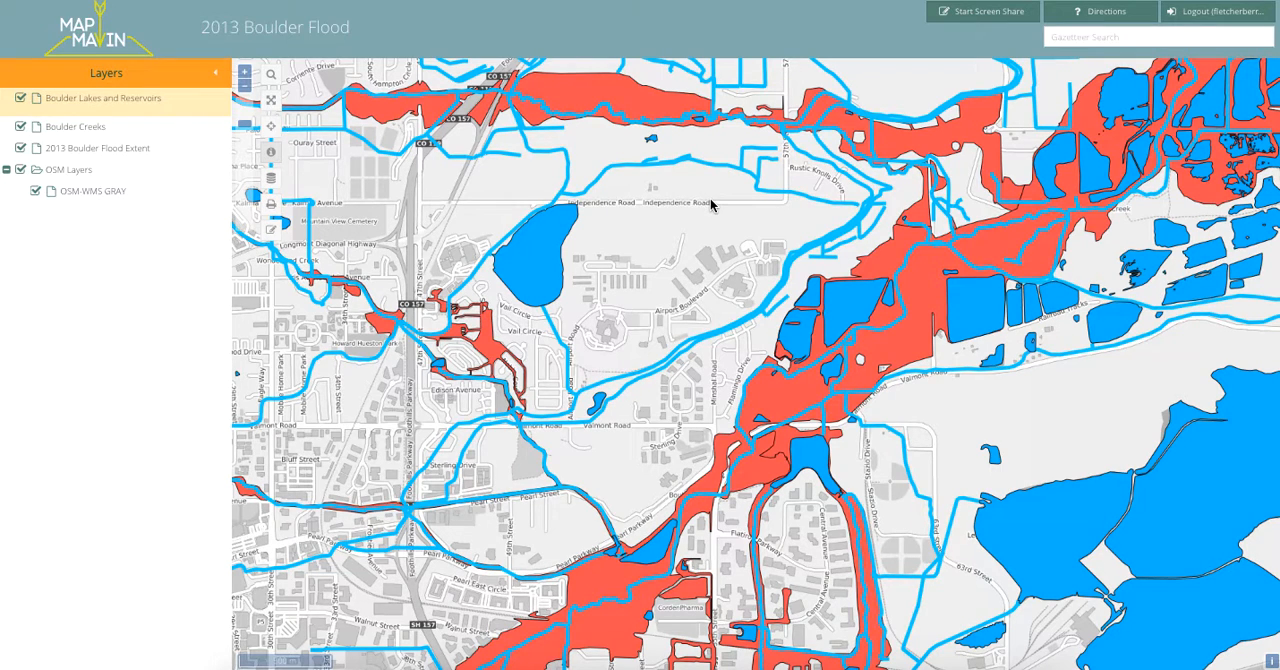
left_click_drag(712, 204, 638, 217)
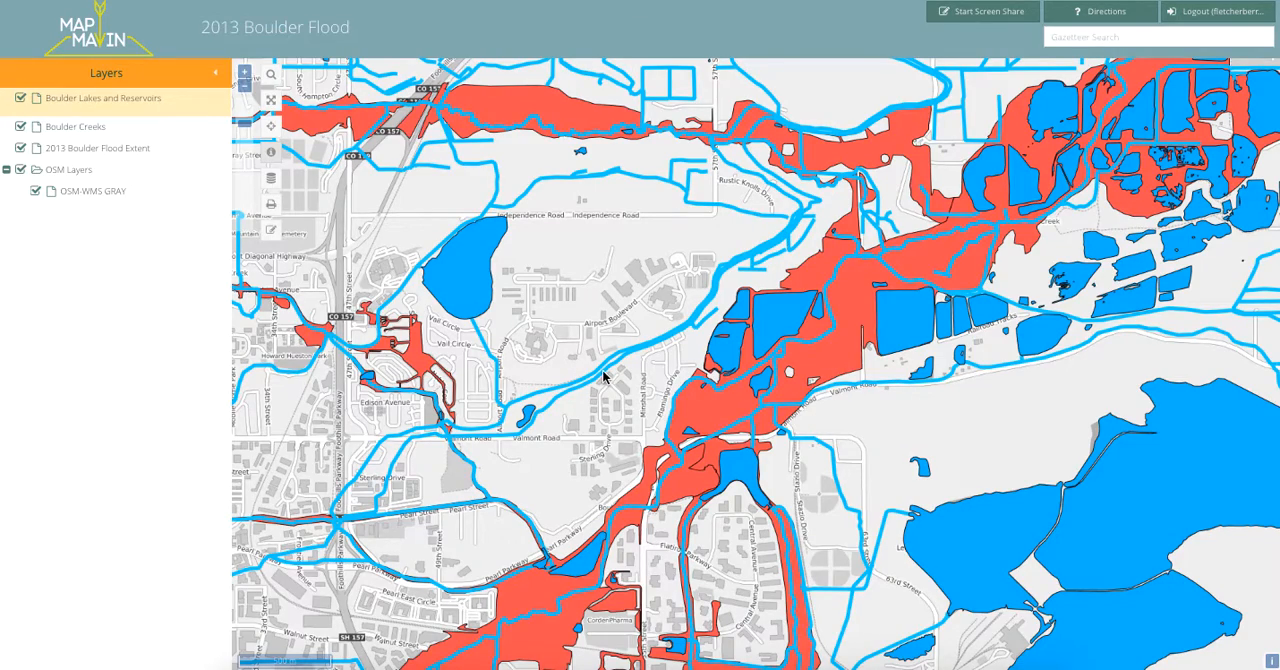
Examine the flooded area near Violet Avenue in north Boulder and identify its flood extent feature.
left_click_drag(603, 372, 604, 446)
left_click_drag(586, 307, 920, 312)
left_click_drag(622, 329, 766, 325)
left_click_drag(533, 196, 731, 365)
left_click_drag(471, 284, 546, 296)
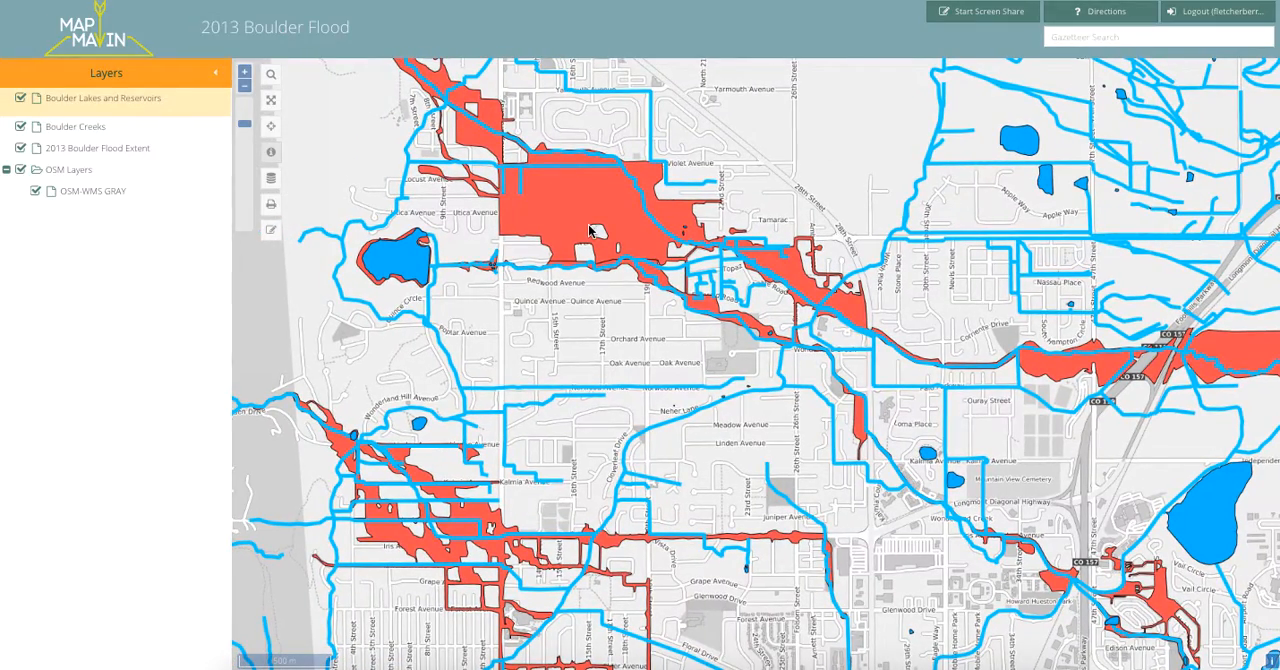
scroll(594, 202, "up", 2)
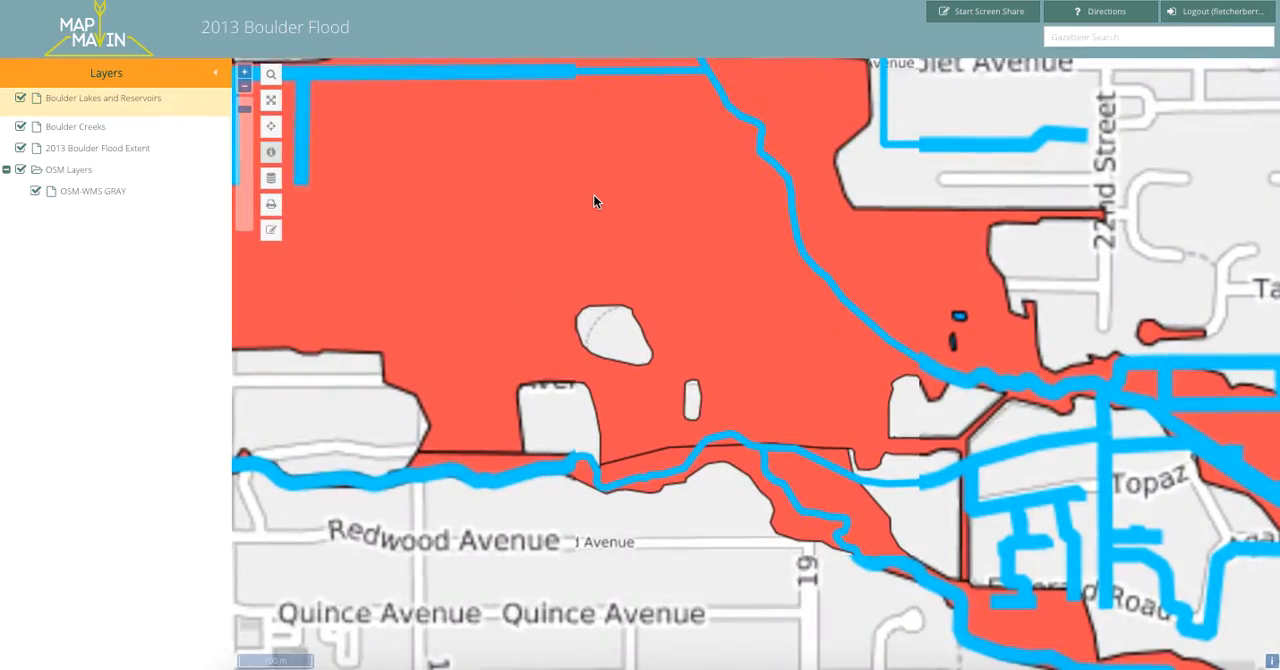
scroll(594, 202, "down", 3)
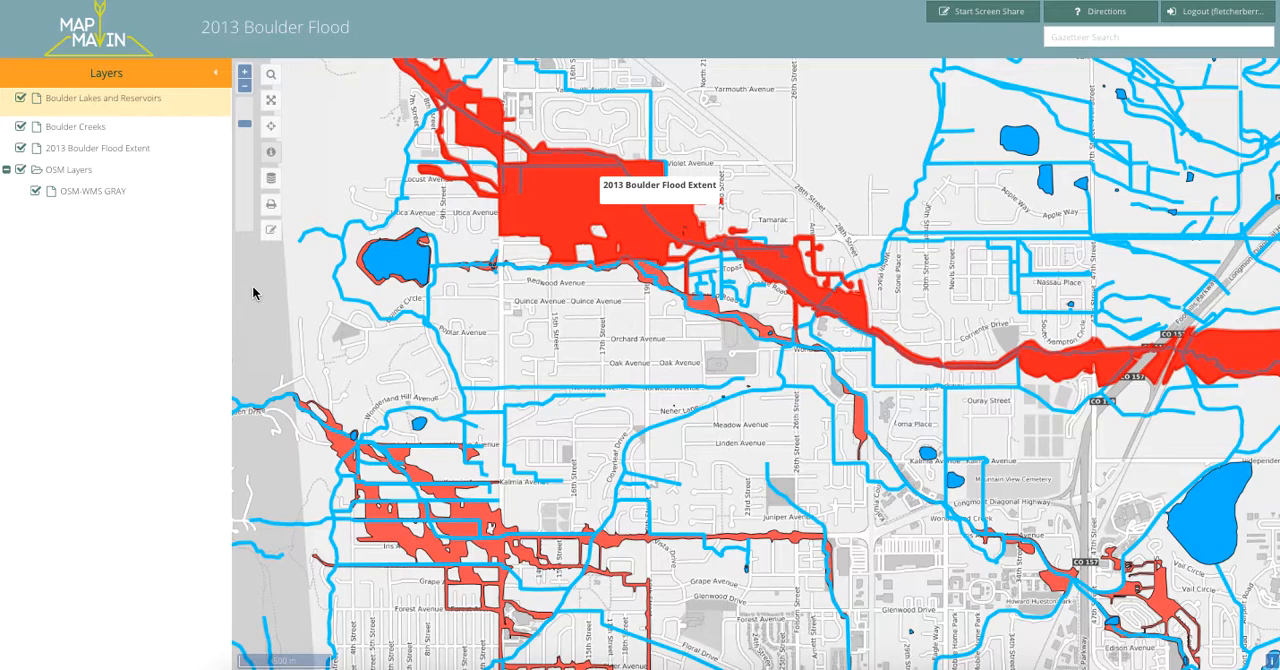
Hide the 2013 Boulder Flood Extent layer and zoom in on Crestview Elementary School.
left_click(21, 99)
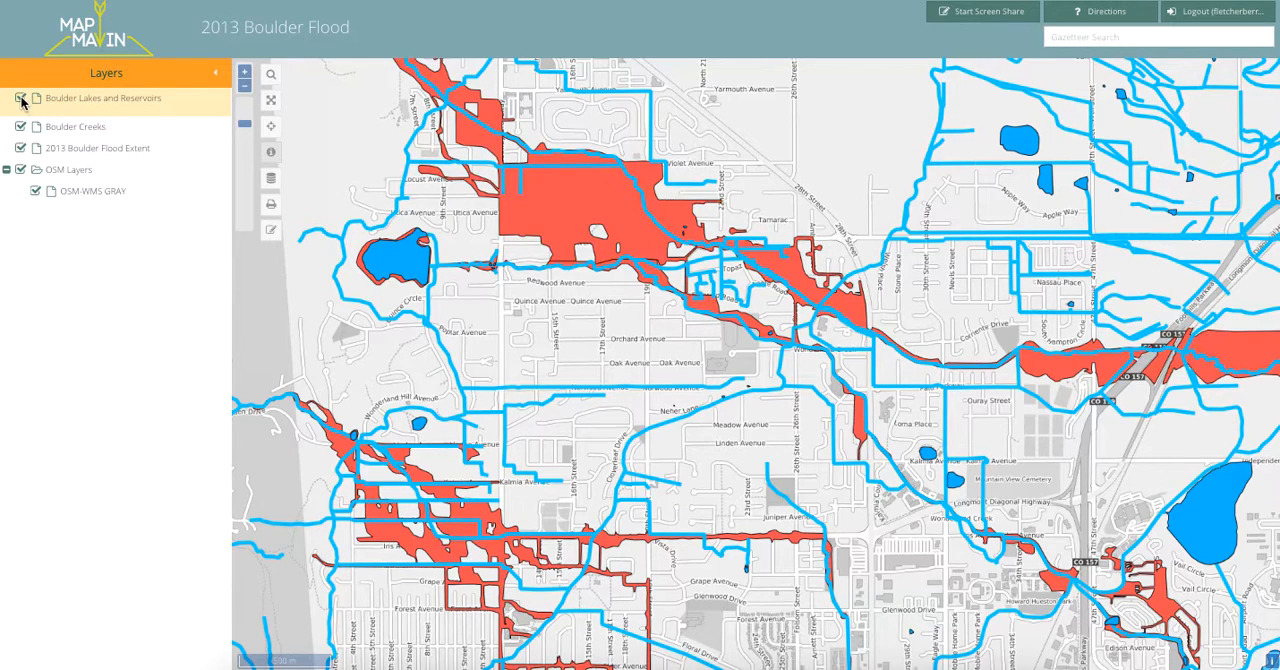
left_click(21, 149)
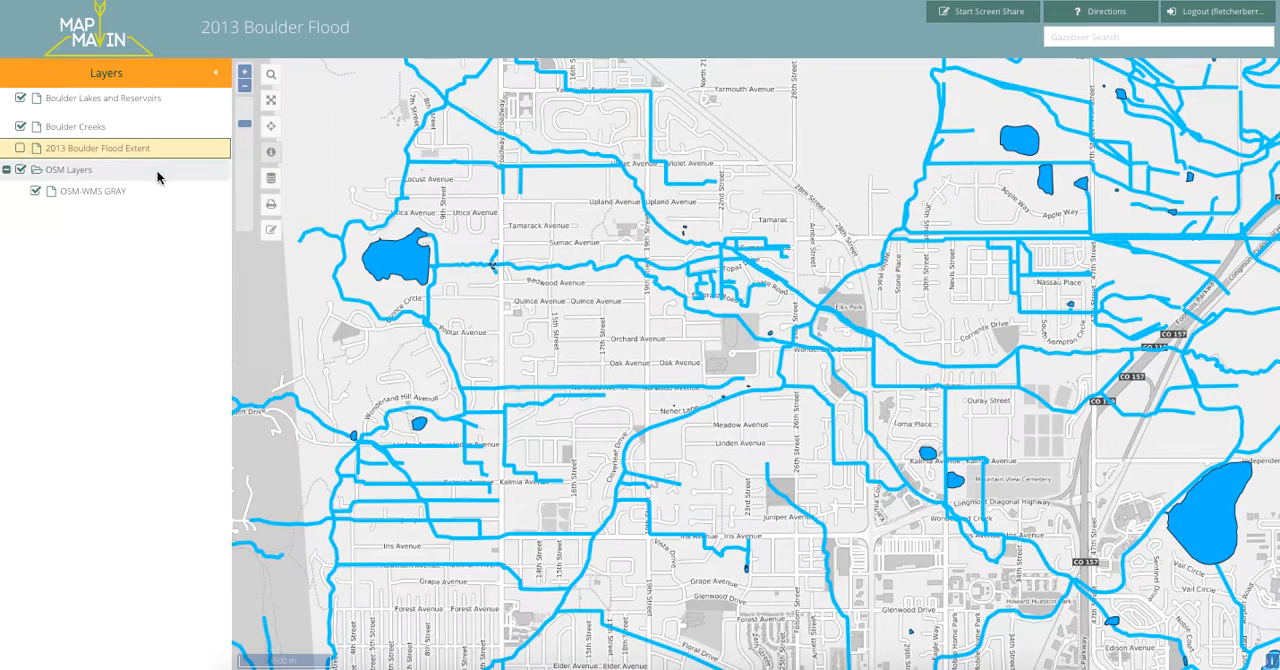
left_click(21, 149)
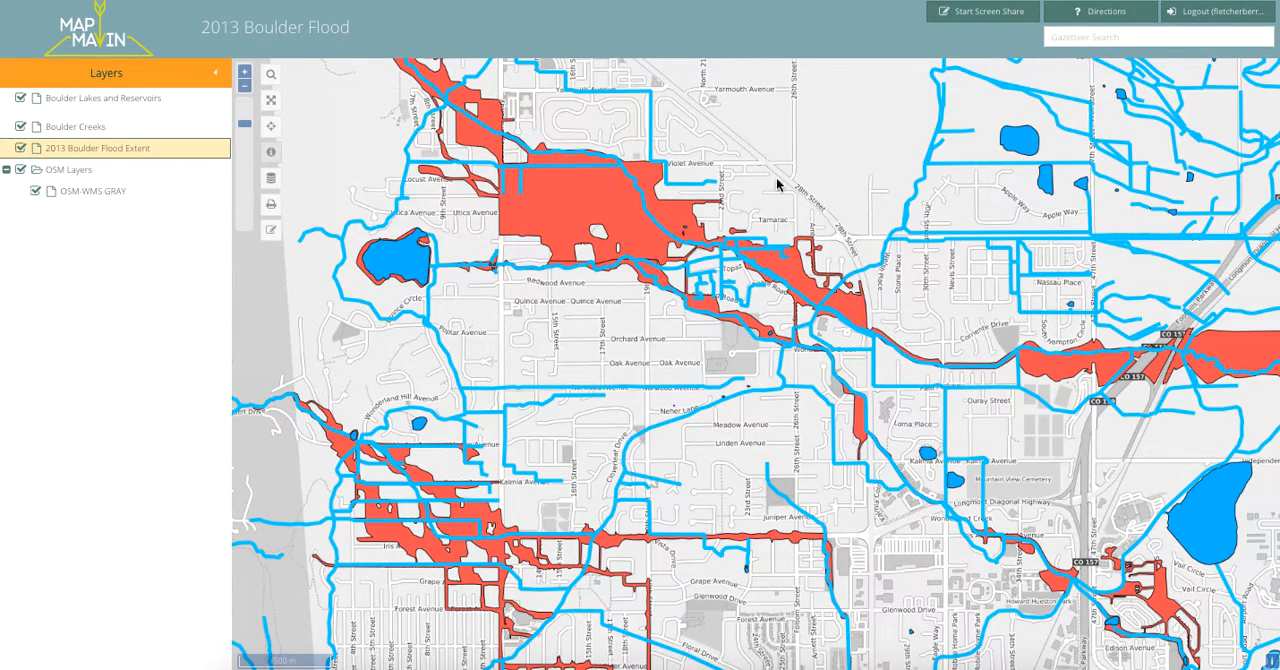
left_click(20, 149)
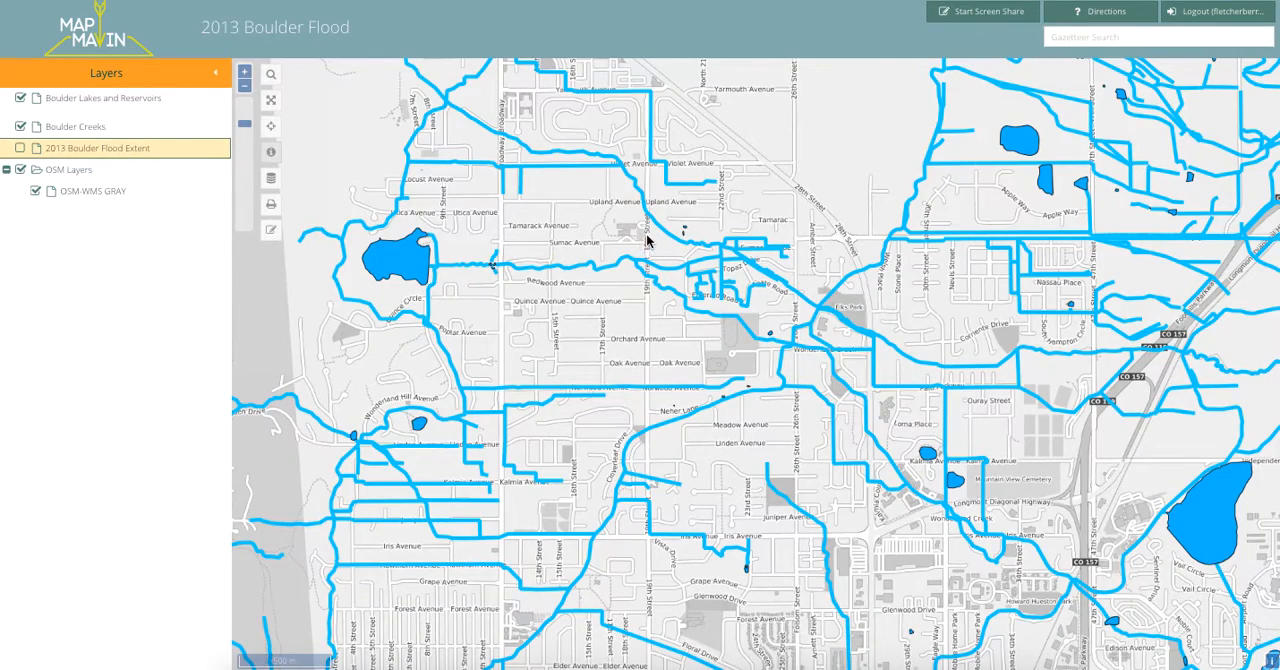
scroll(622, 238, "up", 3)
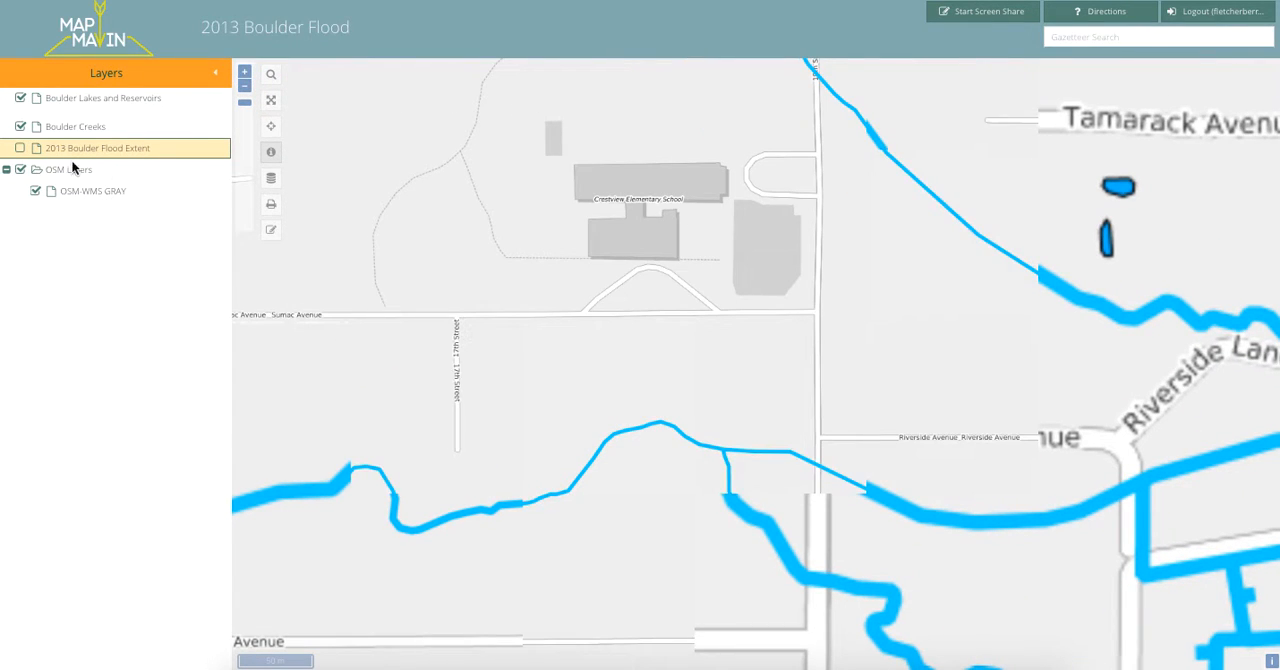
Toggle the 2013 Boulder Flood Extent layer on and back off over the Crestview Elementary School area.
left_click(21, 148)
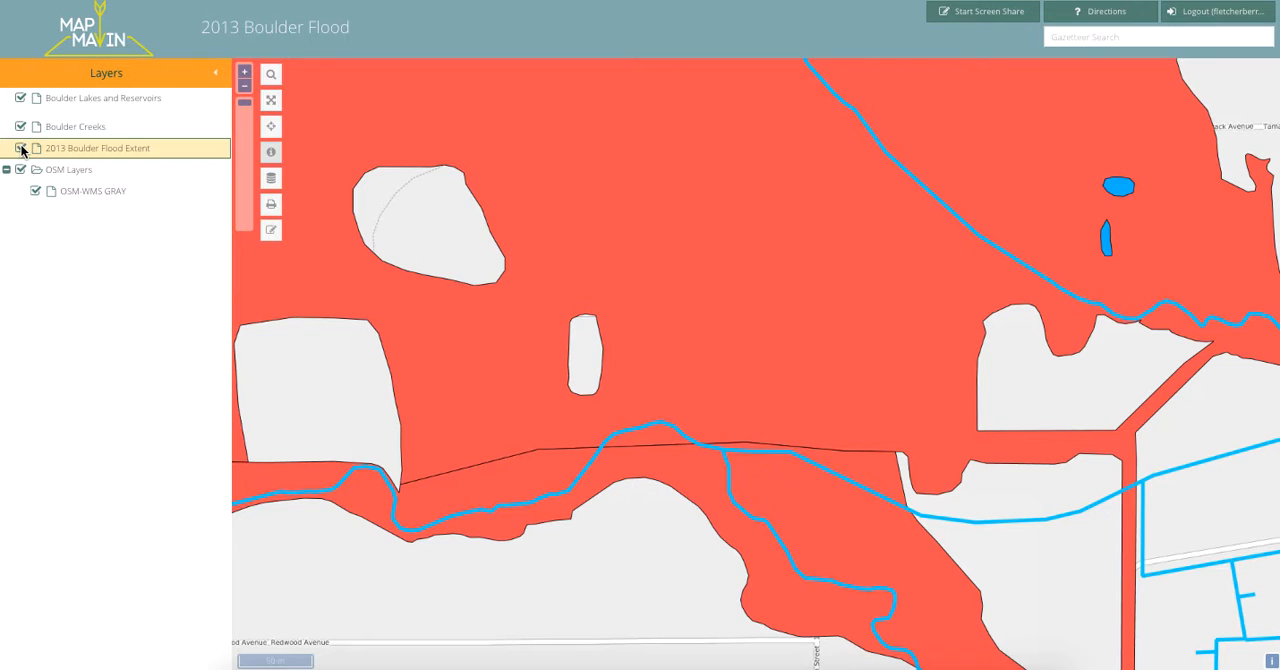
left_click(21, 148)
Bring central Boulder into view around Canyon Boulevard and show the 2013 Boulder Flood Extent layer there.
left_click_drag(557, 528, 489, 179)
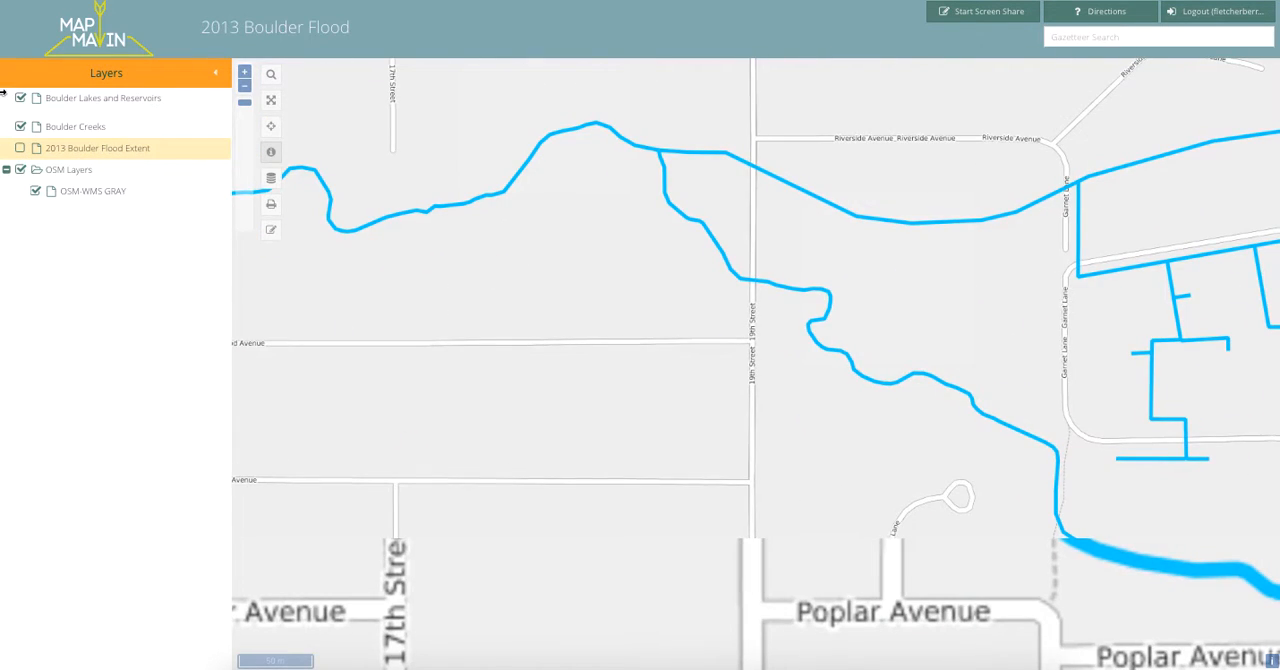
left_click(245, 87)
left_click(245, 87)
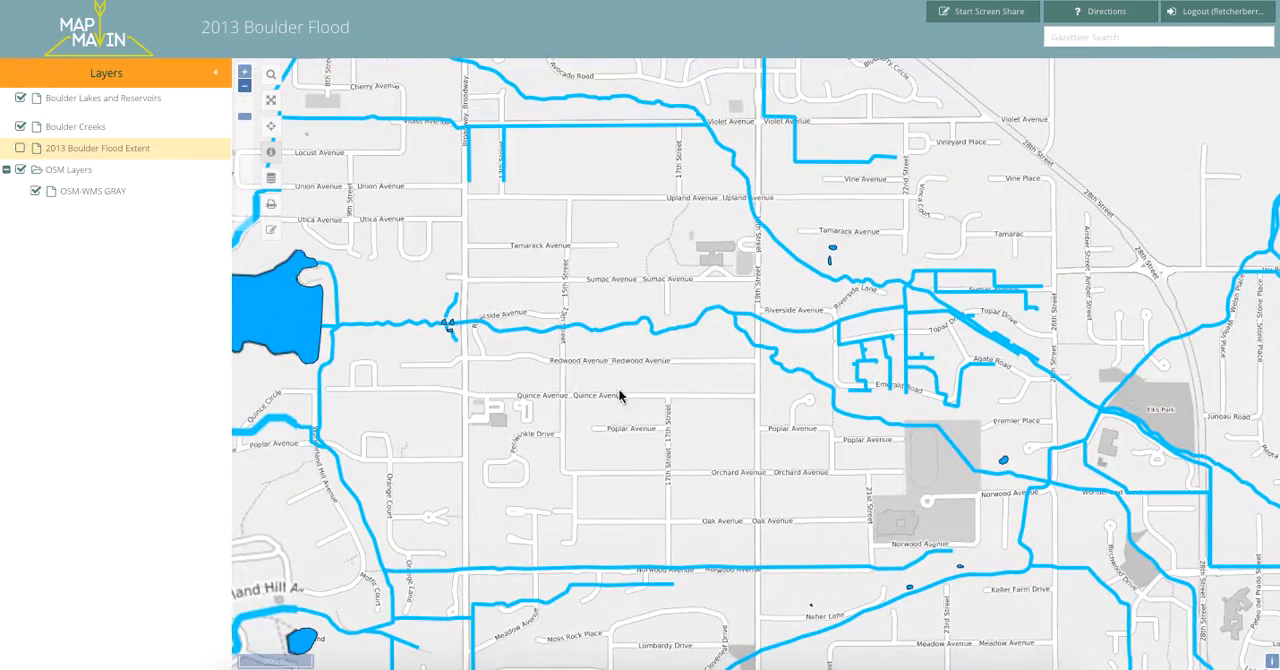
left_click_drag(714, 500, 670, 210)
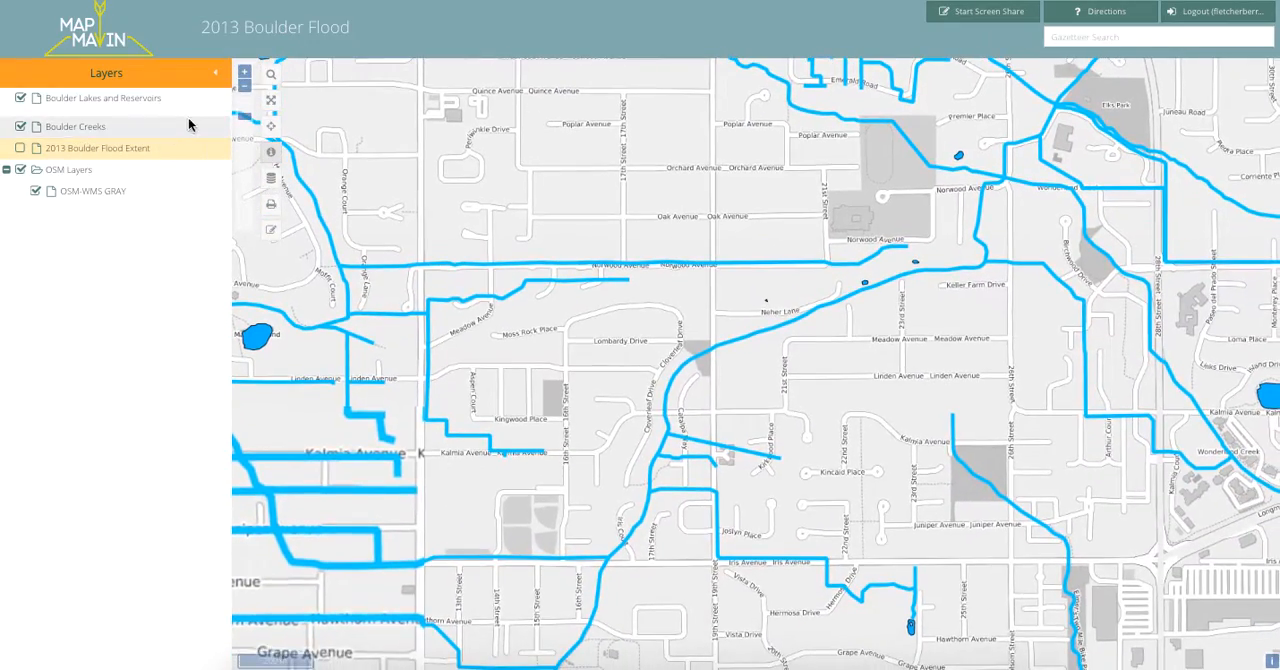
left_click(245, 87)
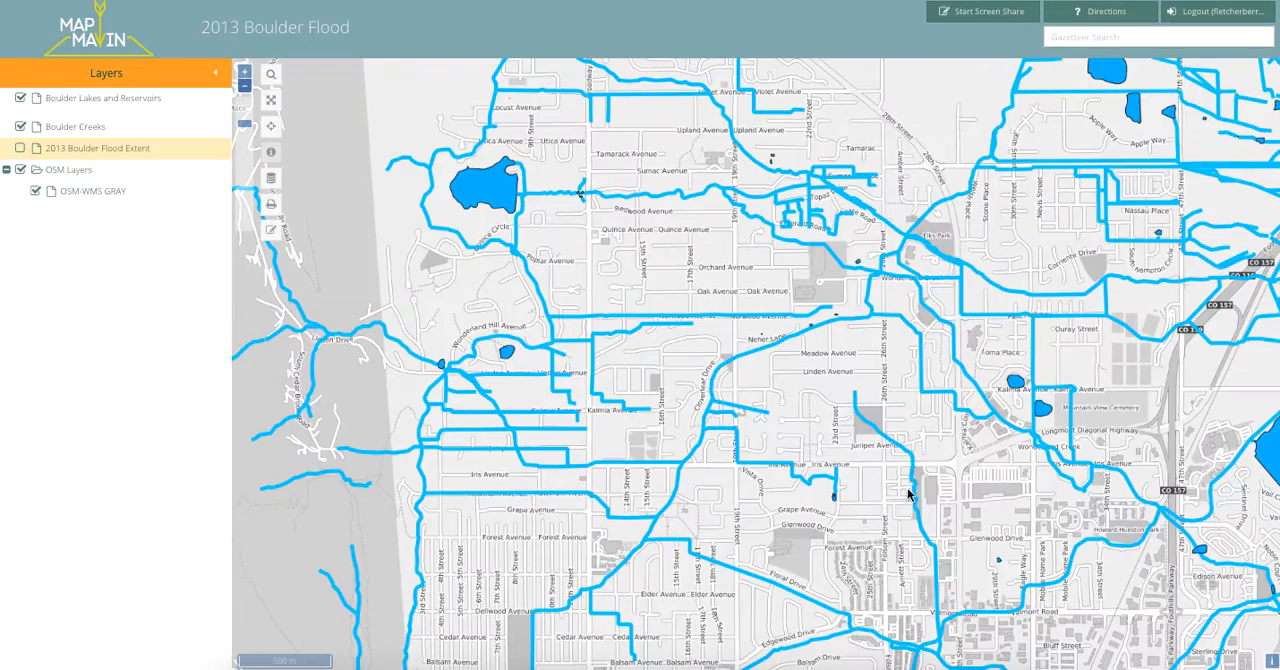
left_click_drag(1020, 530, 822, 160)
left_click_drag(734, 560, 852, 377)
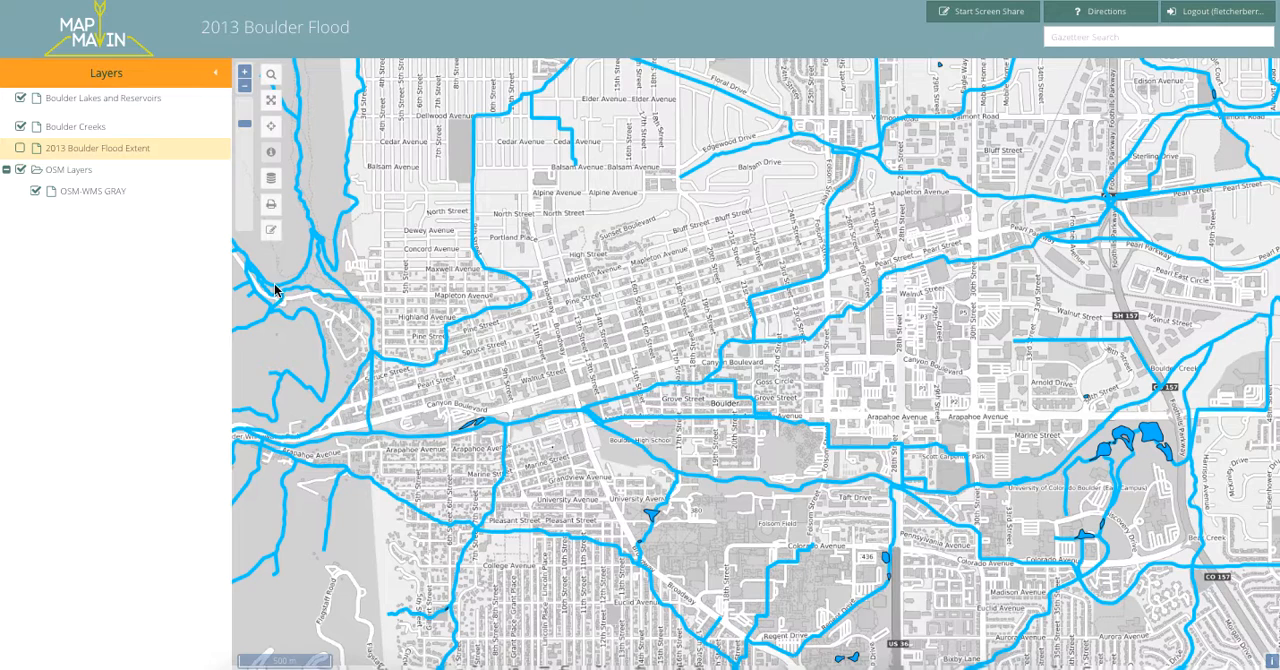
left_click(21, 148)
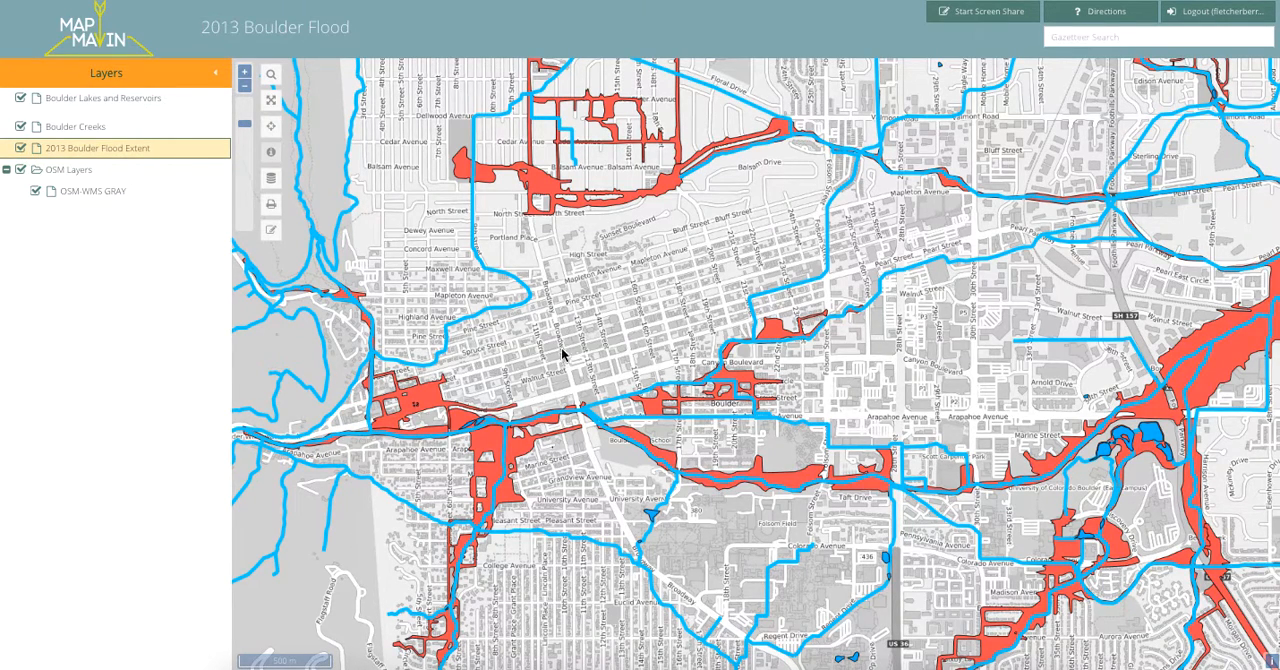
Examine the flood extent west of downtown and closer in along Boulder Creek between 6th Street and Broadway.
left_click_drag(562, 347, 671, 232)
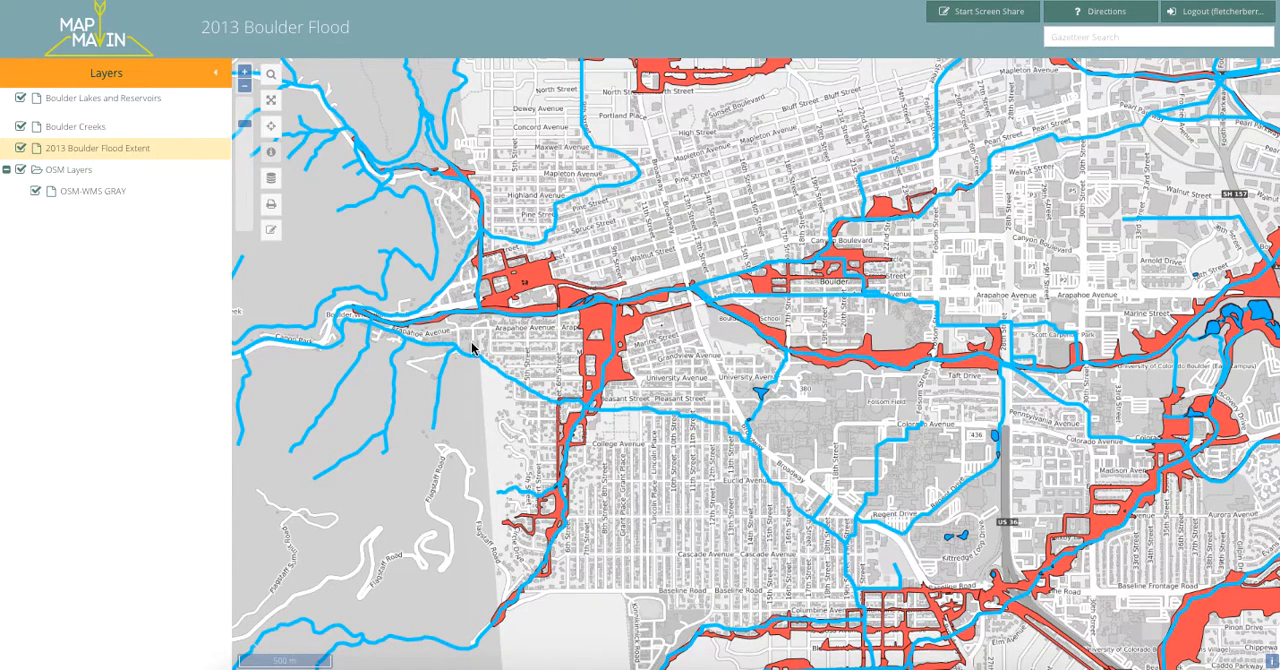
left_click_drag(534, 335, 586, 358)
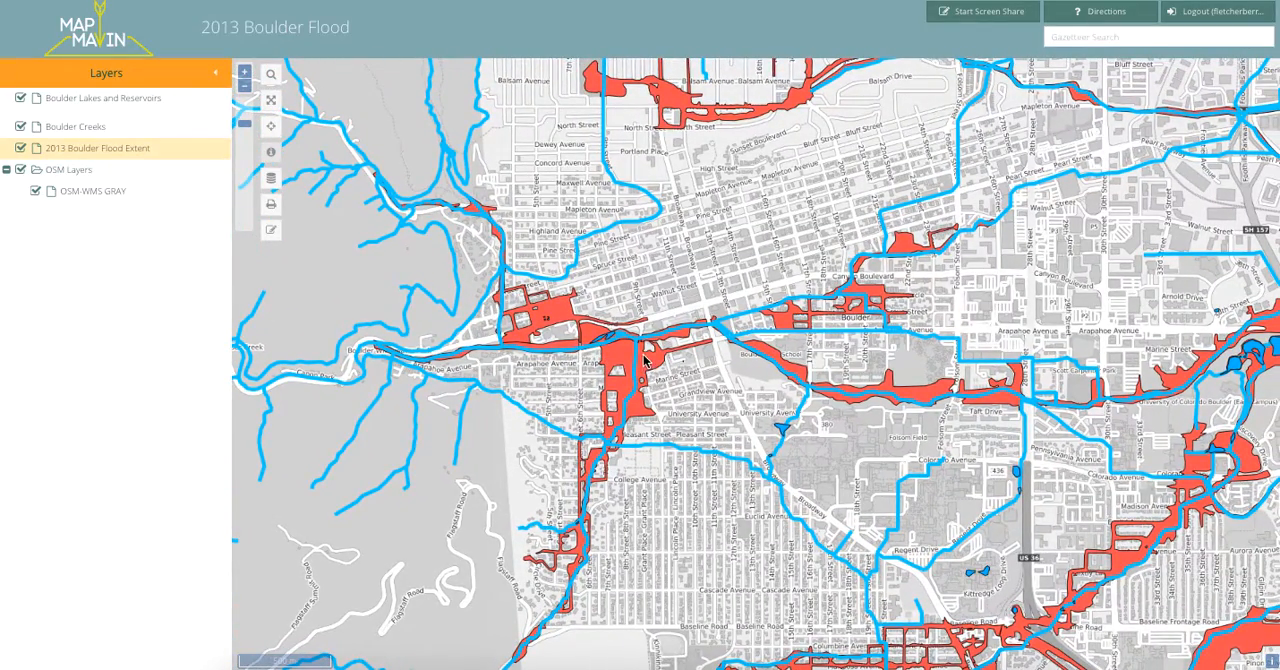
left_click(242, 74)
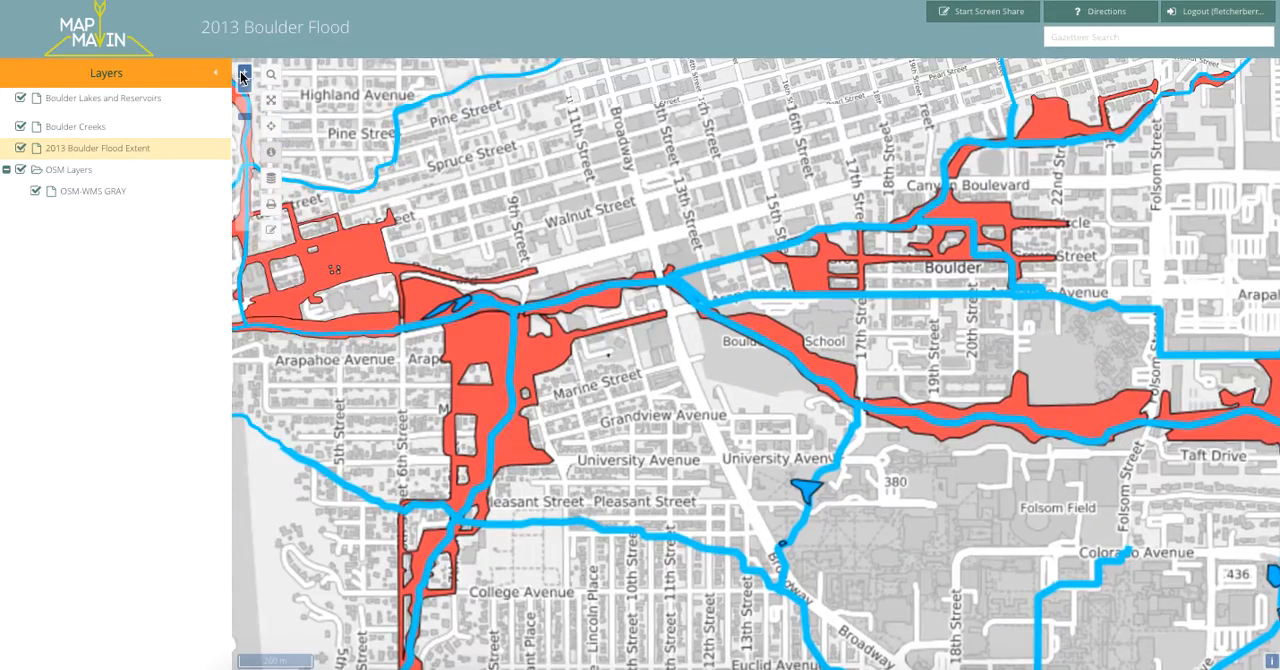
left_click(242, 74)
left_click_drag(700, 368, 846, 382)
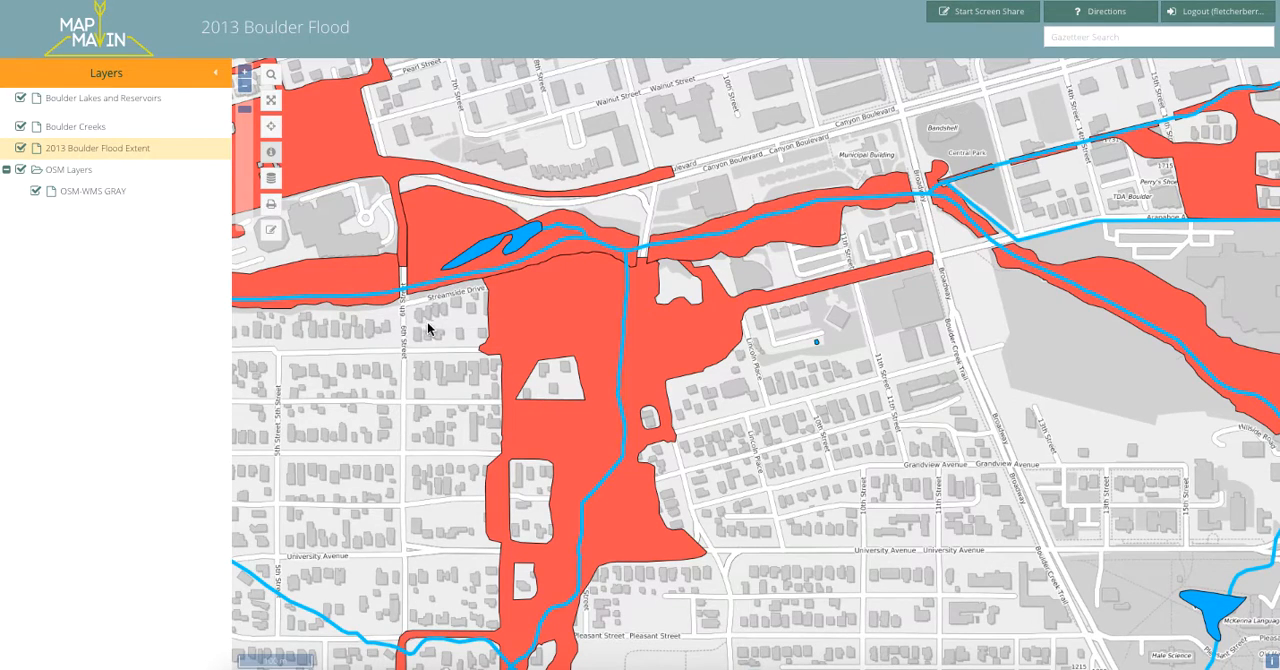
Hide the 2013 Boulder Flood Extent layer and inspect the buildings around Arapahoe Avenue and 7th Street.
left_click(21, 148)
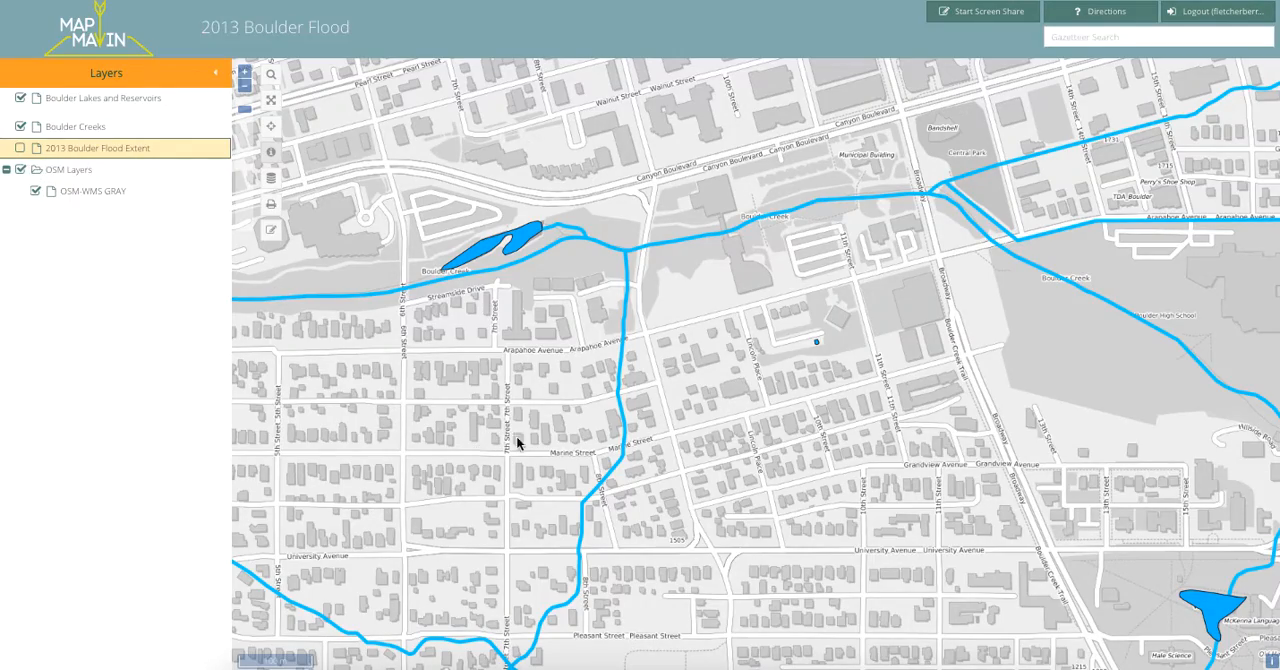
scroll(620, 400, "down", 2)
scroll(600, 400, "up", 2)
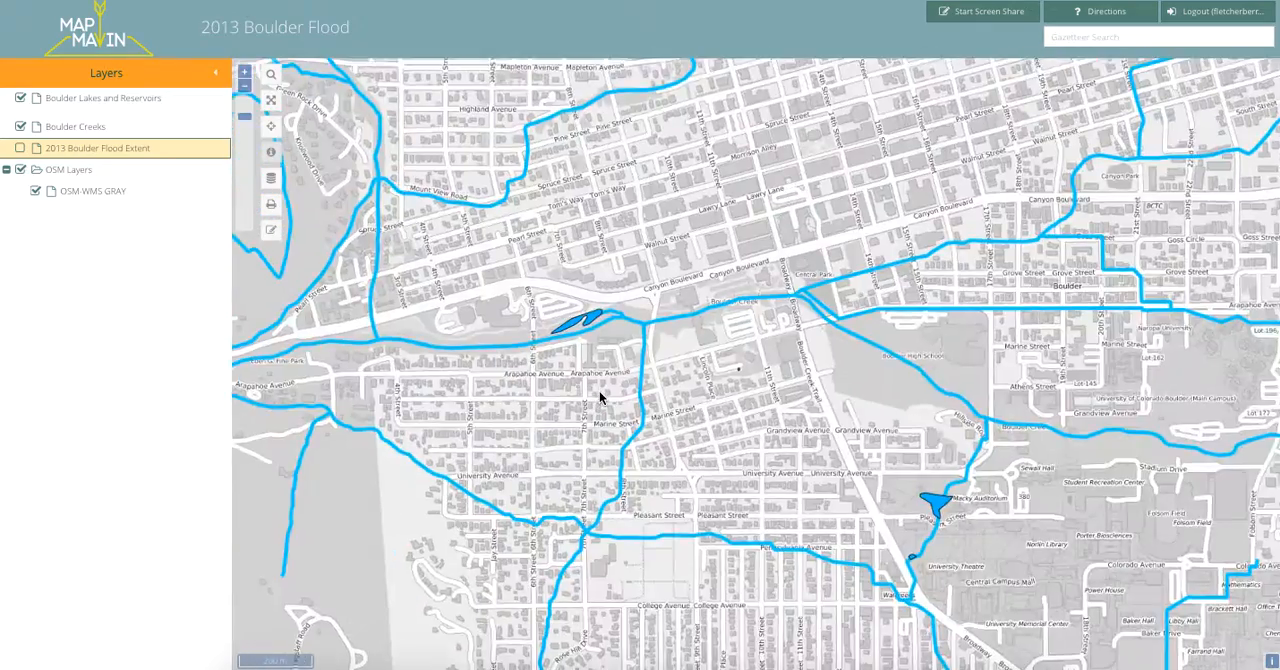
scroll(599, 391, "up", 1)
left_click_drag(674, 393, 637, 375)
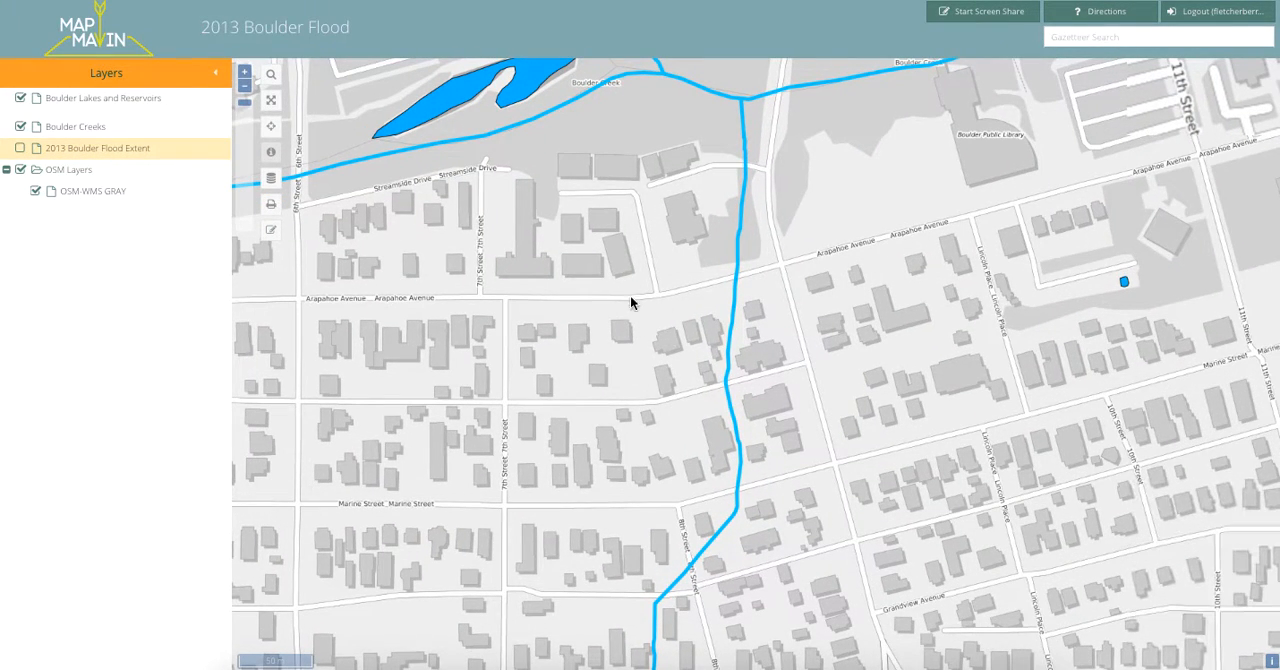
Toggle the 2013 Boulder Flood Extent layer repeatedly to compare the neighborhood with and without flooding, leaving it shown.
left_click(20, 148)
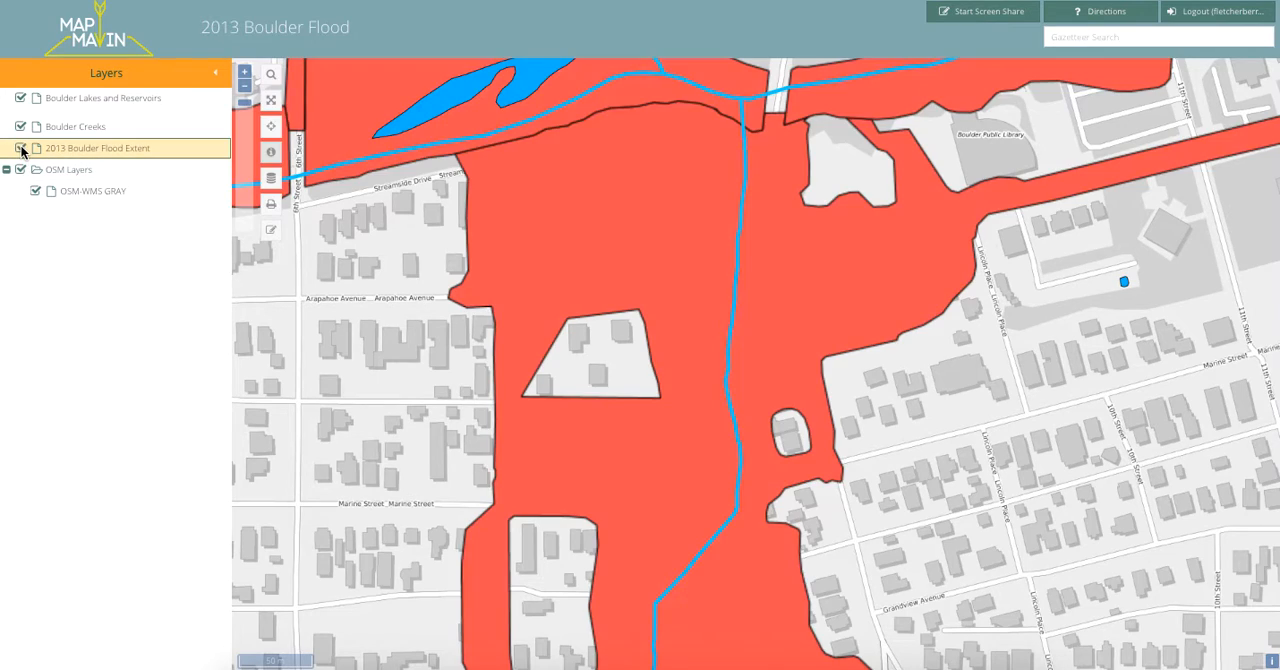
left_click(20, 148)
left_click(20, 149)
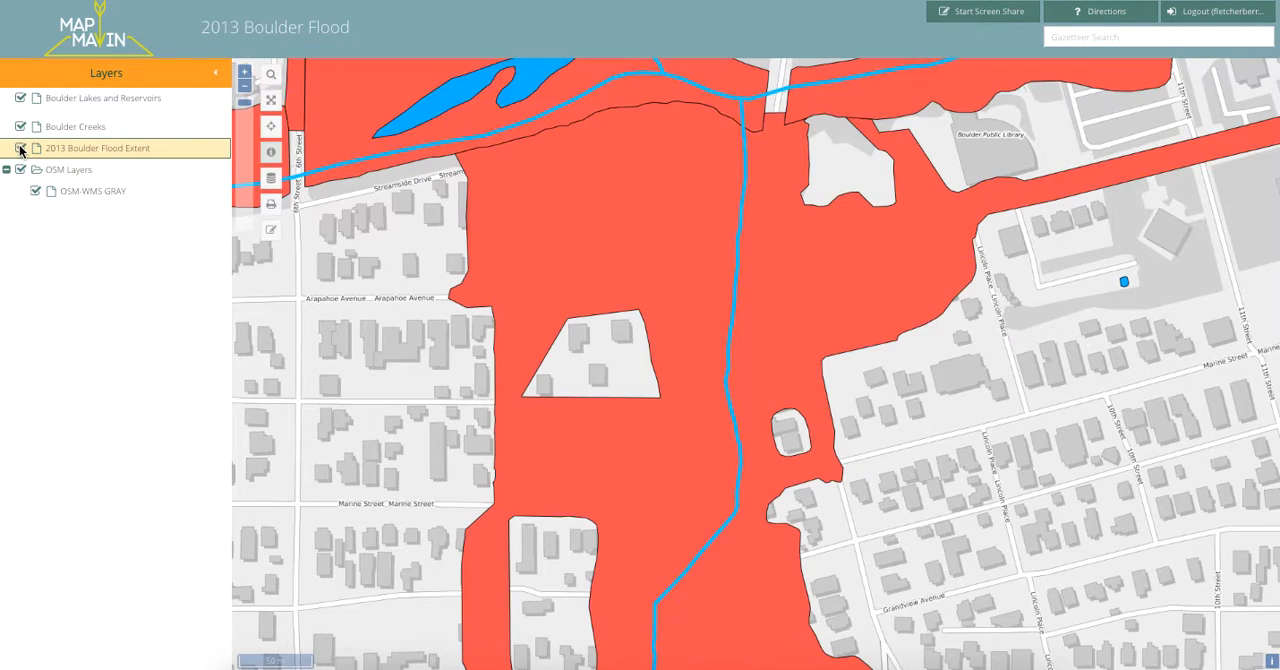
left_click(20, 148)
left_click(20, 148)
left_click(20, 148)
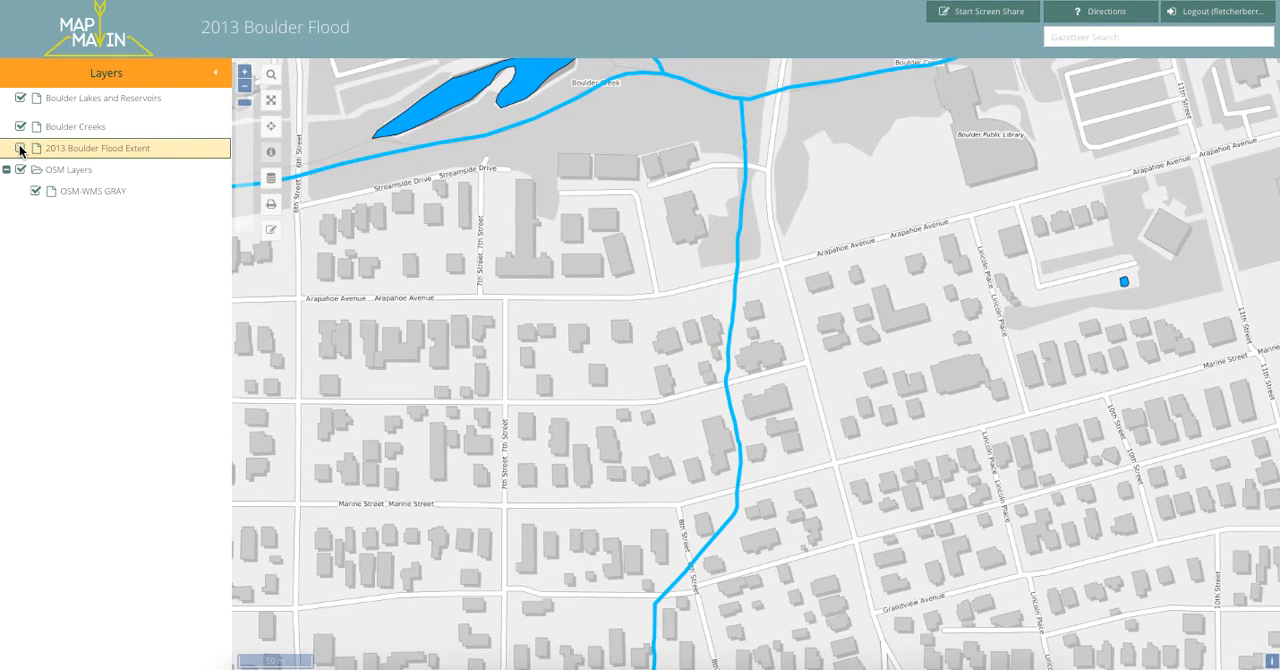
left_click(20, 148)
left_click(20, 148)
left_click(20, 148)
Examine the flooded area eastward along Boulder Creek from Boulder Public Library past Central Park to 17th Street.
left_click_drag(962, 195, 920, 447)
left_click_drag(925, 155, 828, 249)
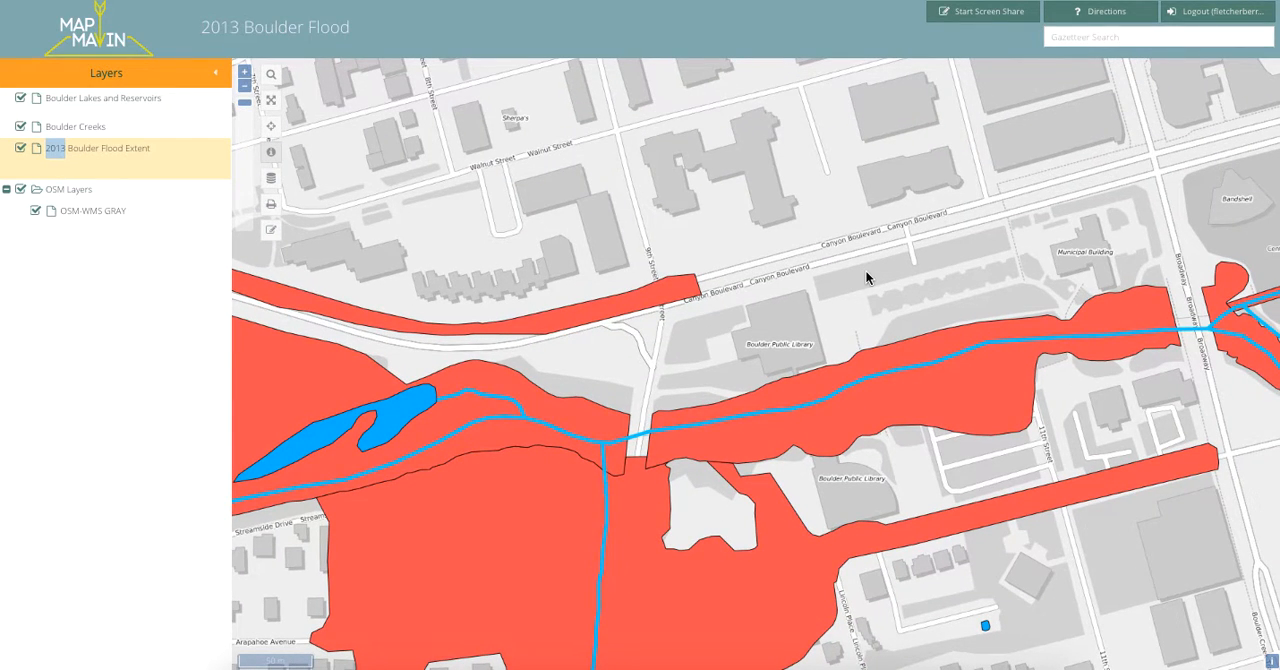
left_click_drag(938, 251, 706, 230)
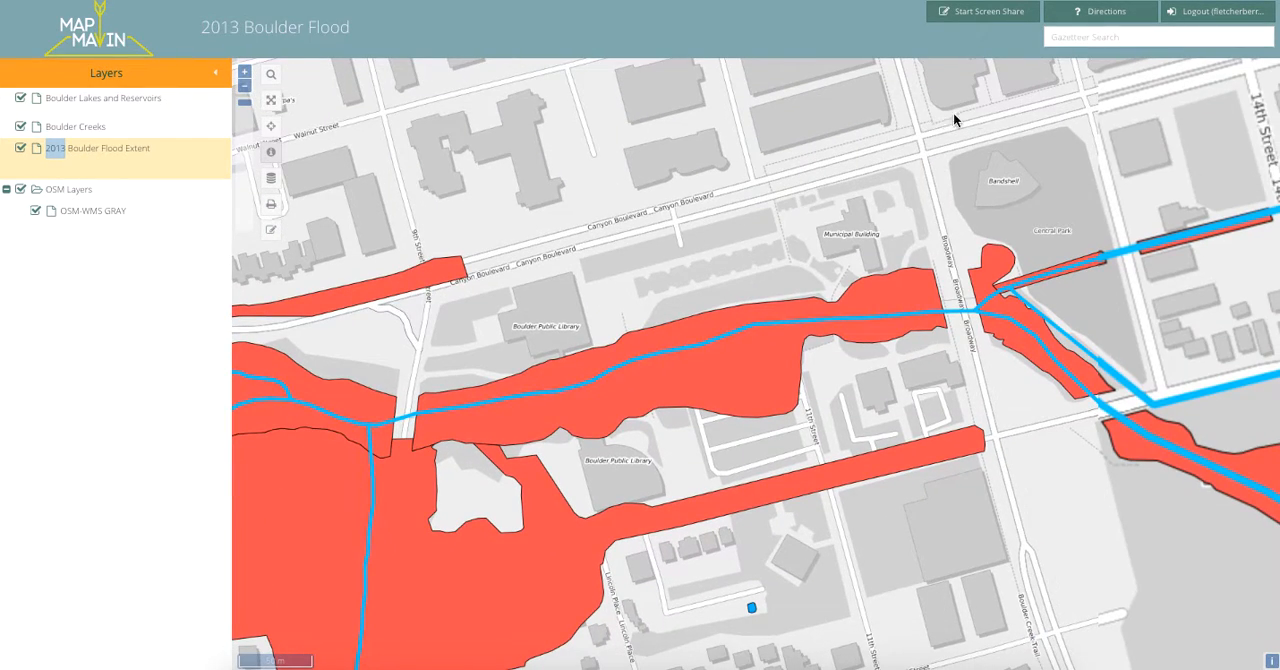
left_click_drag(935, 153, 858, 125)
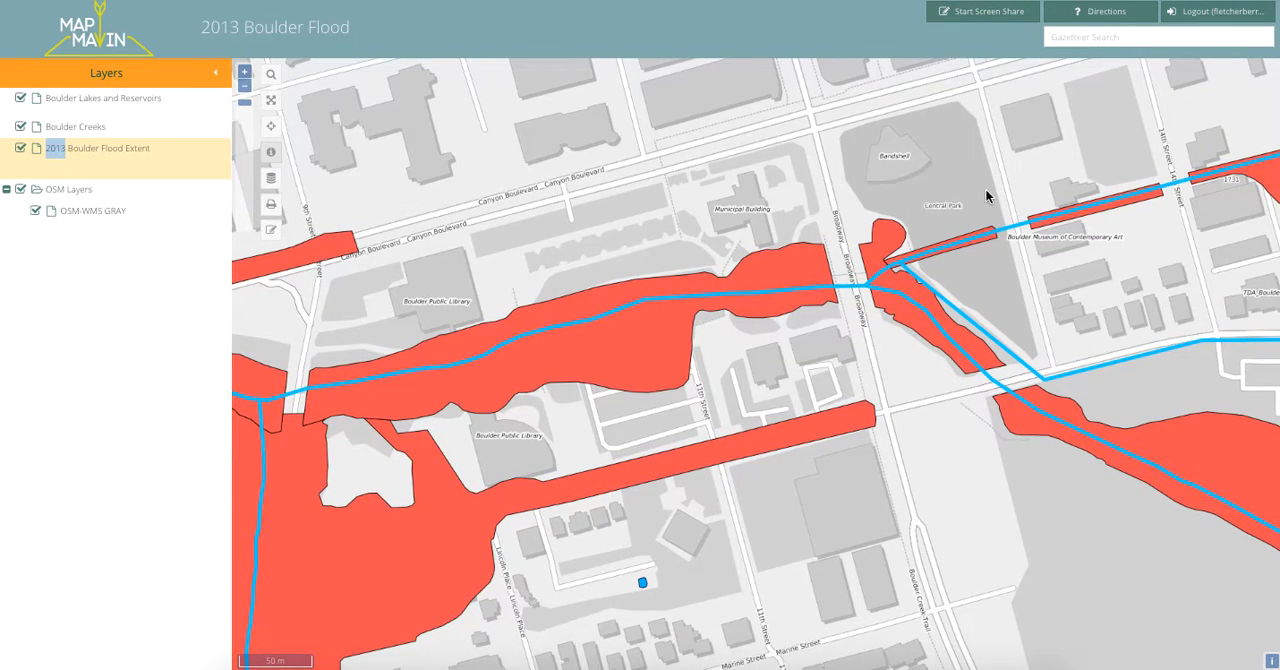
left_click_drag(985, 188, 878, 194)
left_click_drag(1035, 312, 858, 280)
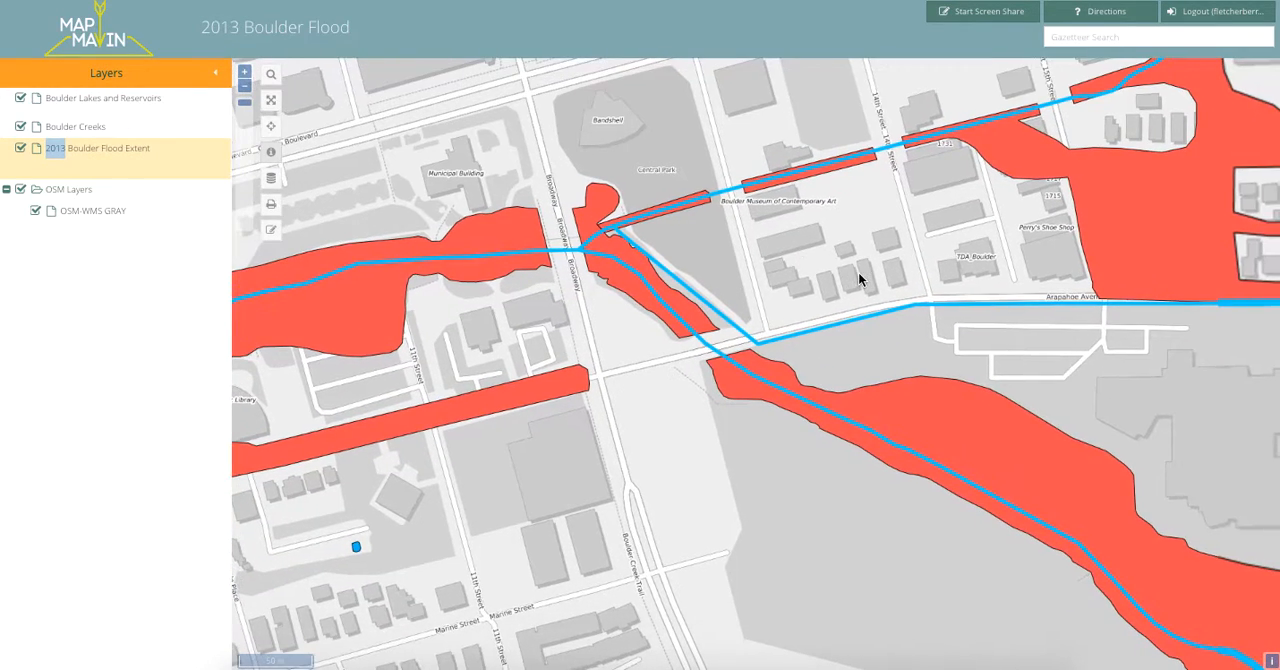
left_click_drag(851, 614, 725, 345)
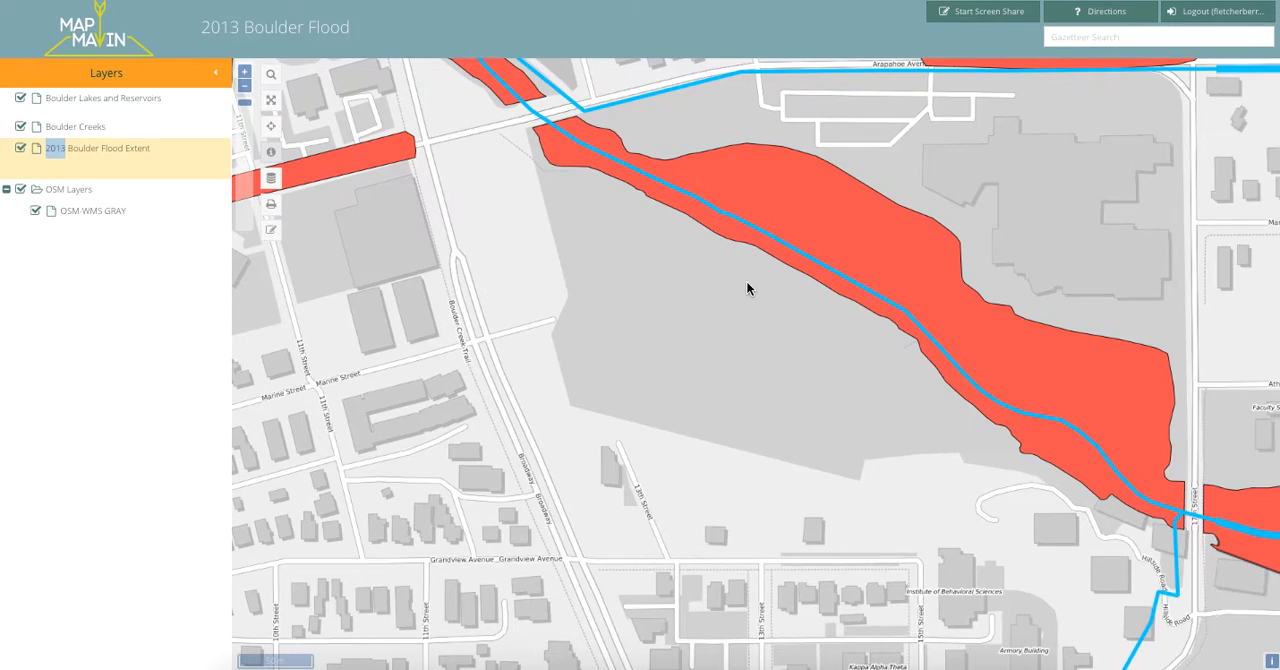
left_click_drag(1062, 305, 971, 263)
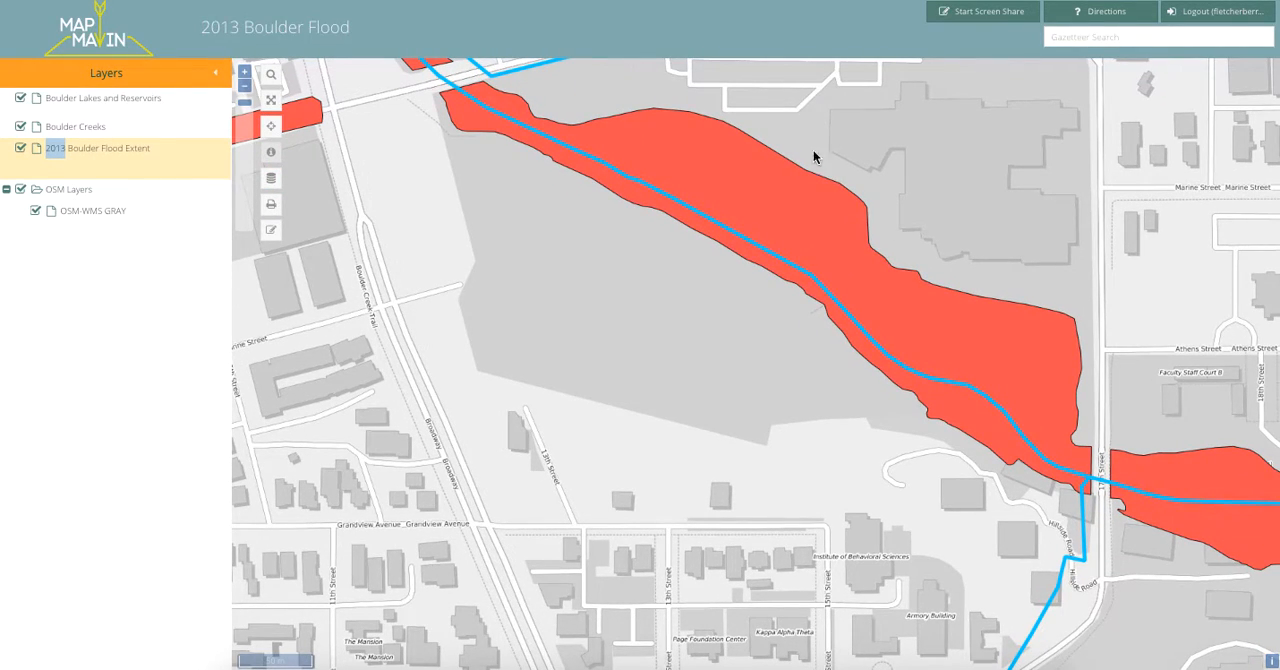
left_click_drag(840, 176, 686, 343)
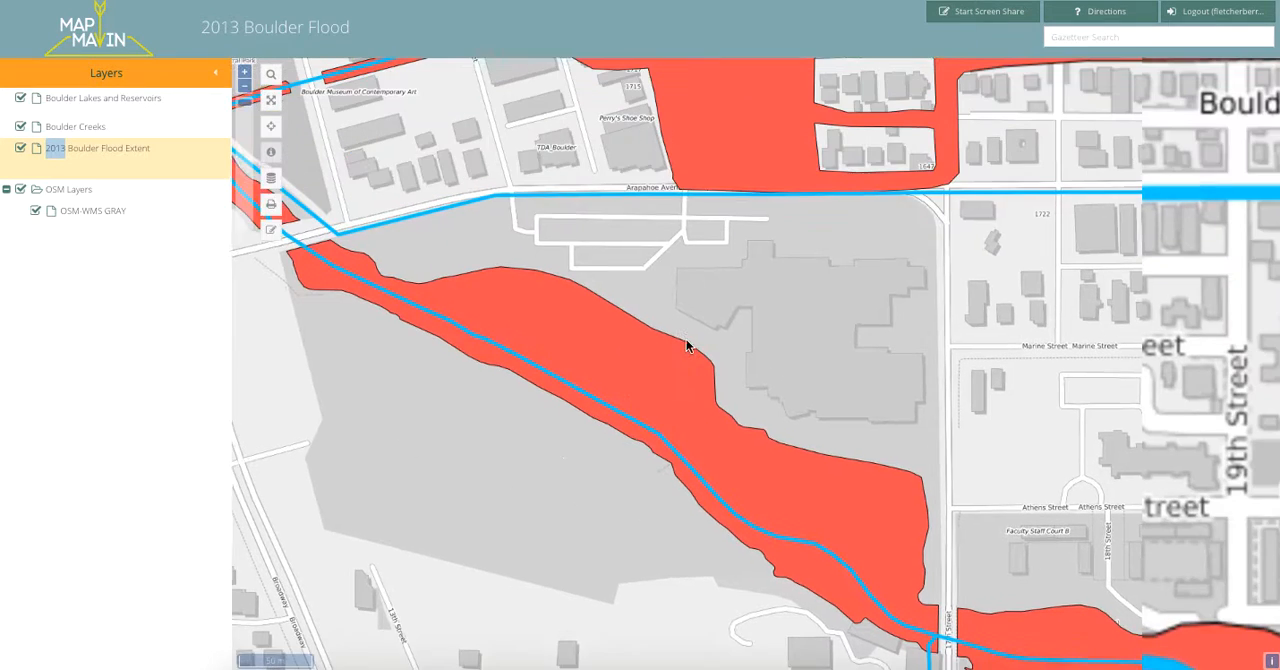
Examine the flooded area westward along Boulder Creek from Broadway to the blocks beyond 6th Street.
left_click_drag(356, 464, 712, 458)
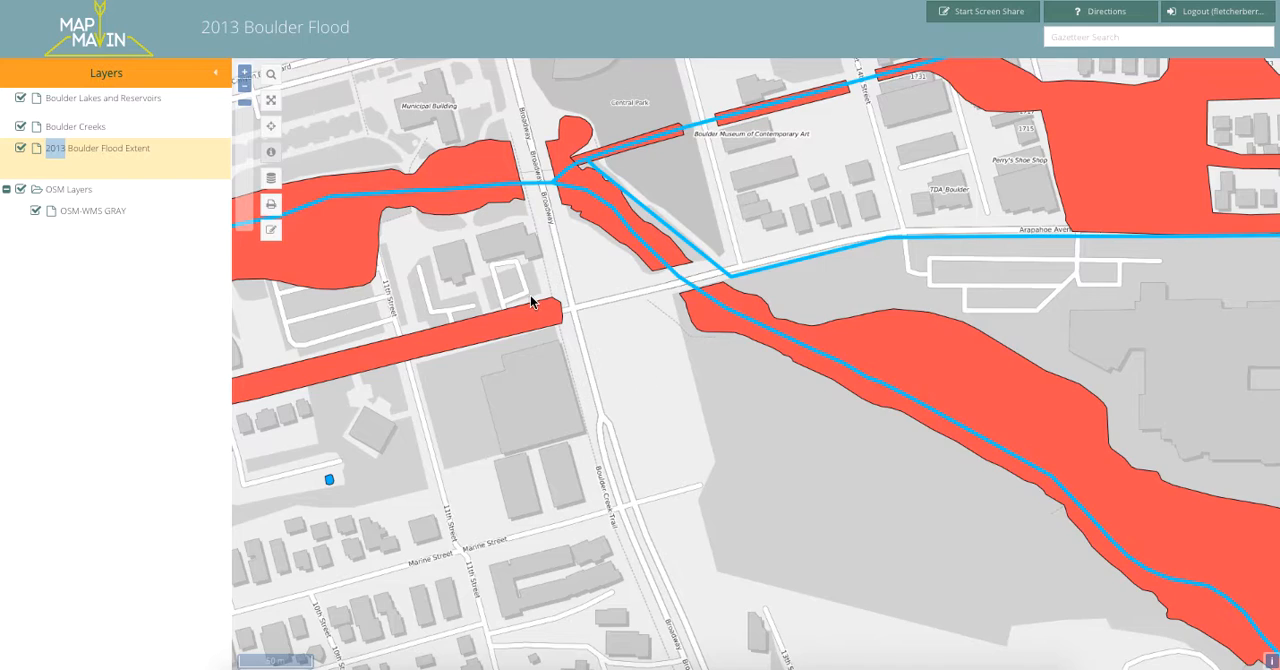
left_click_drag(530, 295, 645, 363)
left_click_drag(525, 172, 564, 192)
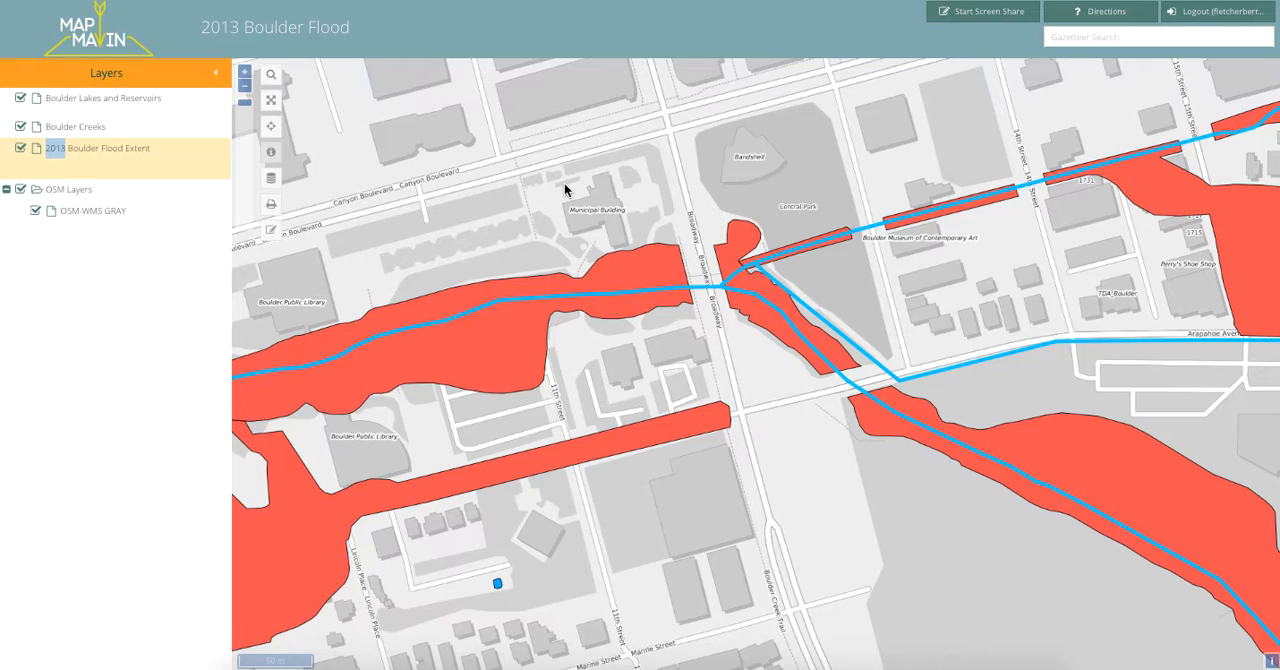
left_click_drag(564, 183, 815, 292)
left_click_drag(545, 331, 770, 290)
left_click_drag(681, 303, 797, 263)
left_click_drag(591, 205, 849, 203)
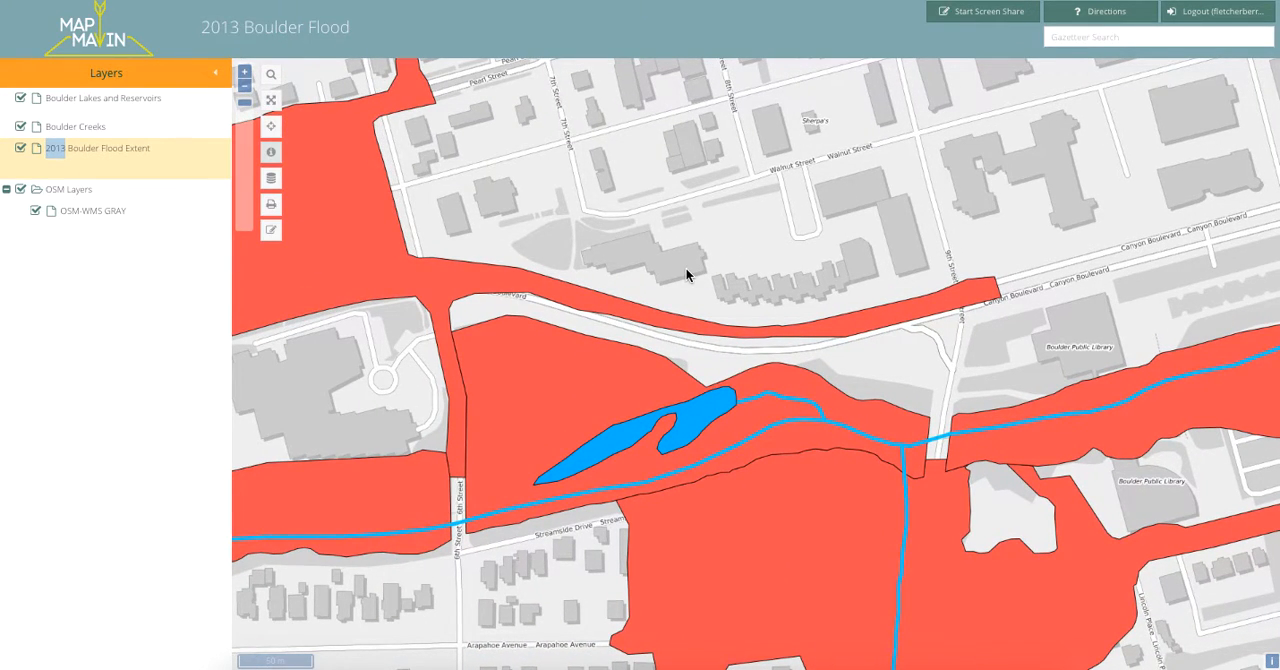
left_click_drag(490, 205, 748, 200)
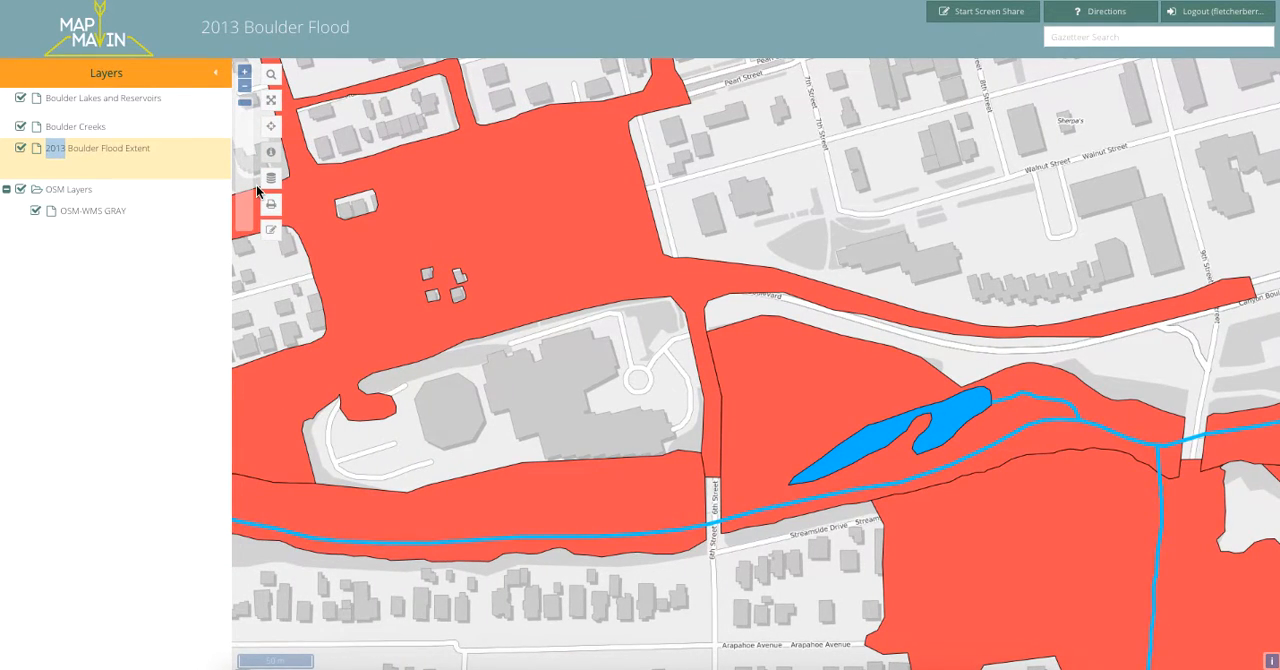
Zoom out and examine the flood extent in northeast Boulder around Foothills Parkway, from Iris Avenue up to Jay Road.
left_click(245, 87)
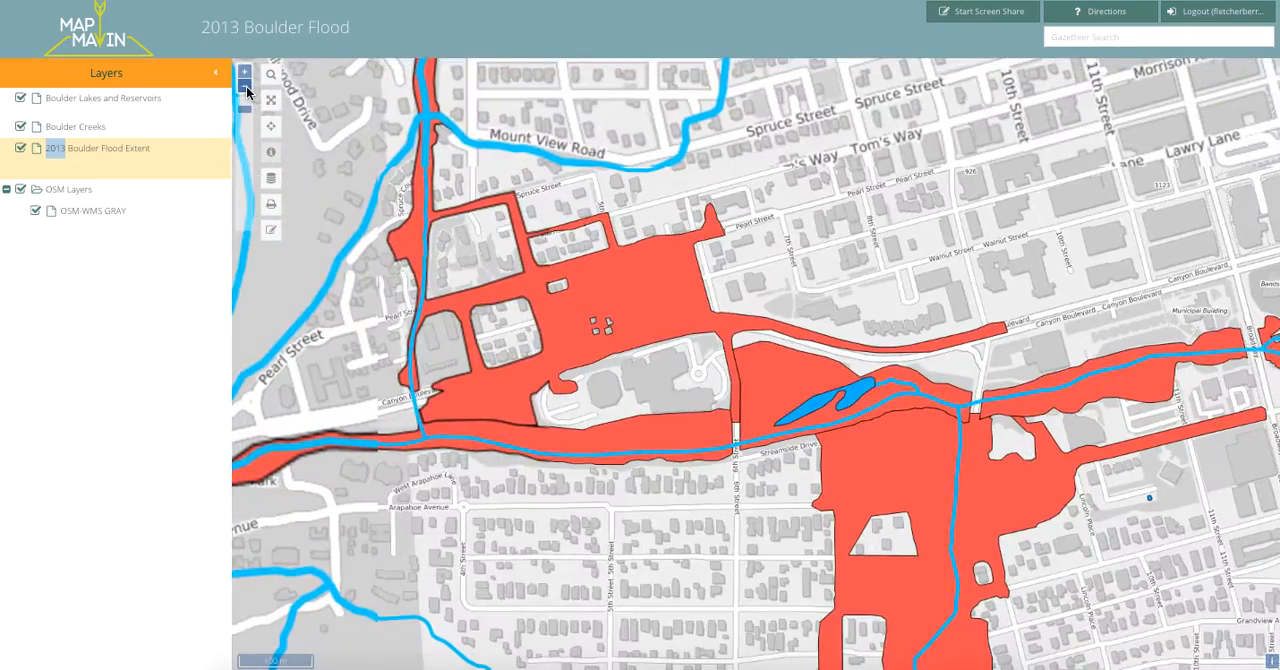
left_click(246, 89)
left_click_drag(910, 274, 782, 351)
left_click_drag(884, 302, 700, 426)
mouse_move(786, 240)
left_mouse_down()
mouse_move(731, 397)
mouse_move(890, 346)
mouse_move(812, 421)
left_mouse_up()
left_click_drag(965, 270, 943, 272)
left_click_drag(1043, 238, 894, 295)
mouse_move(1008, 209)
left_mouse_down()
mouse_move(731, 371)
mouse_move(943, 289)
mouse_move(934, 278)
left_mouse_up()
left_click_drag(1060, 178, 819, 222)
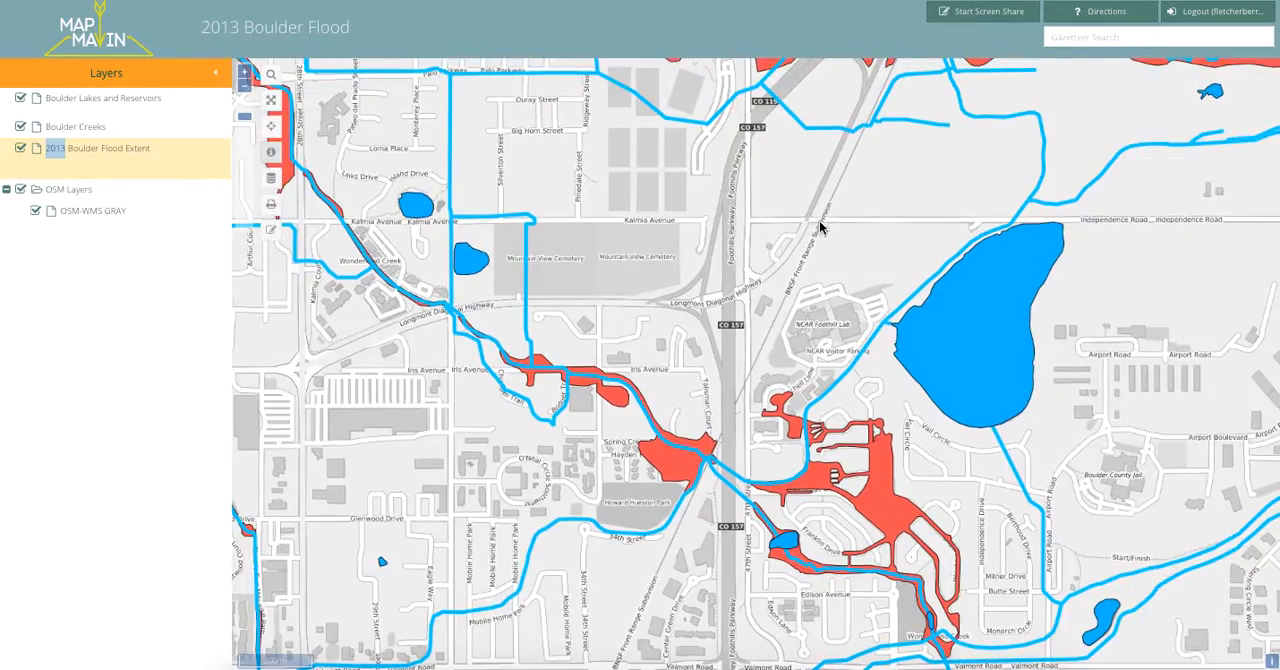
left_click_drag(1046, 260, 889, 383)
left_click_drag(812, 212, 940, 378)
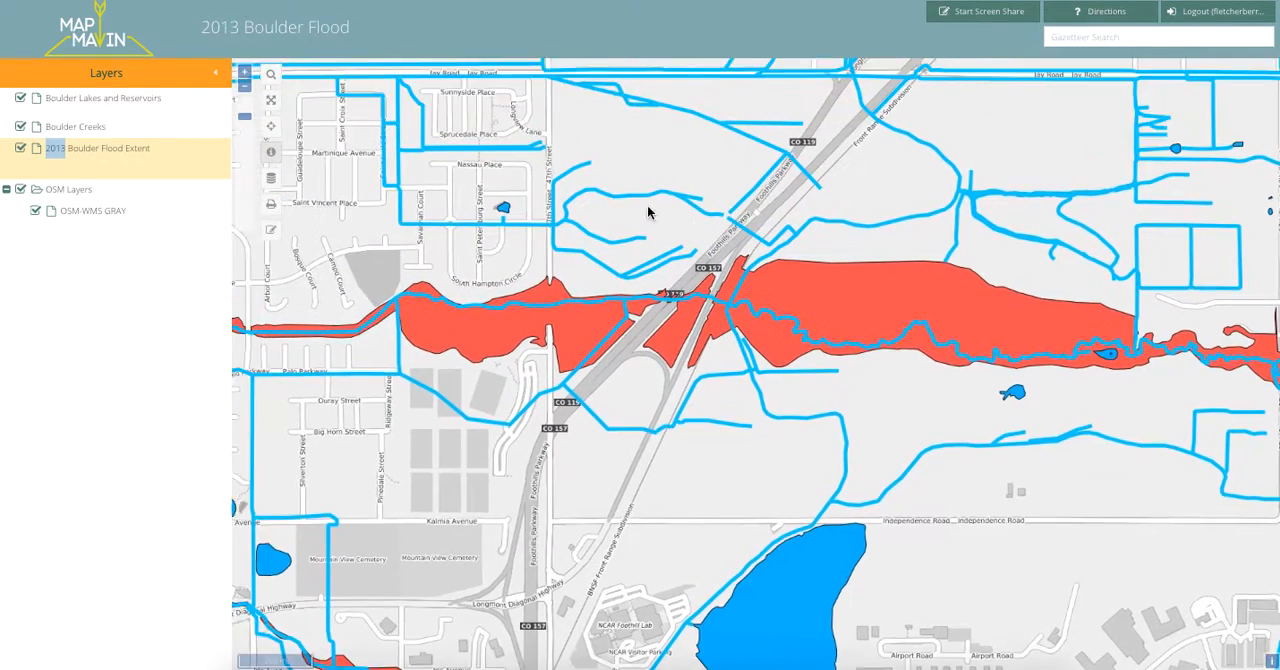